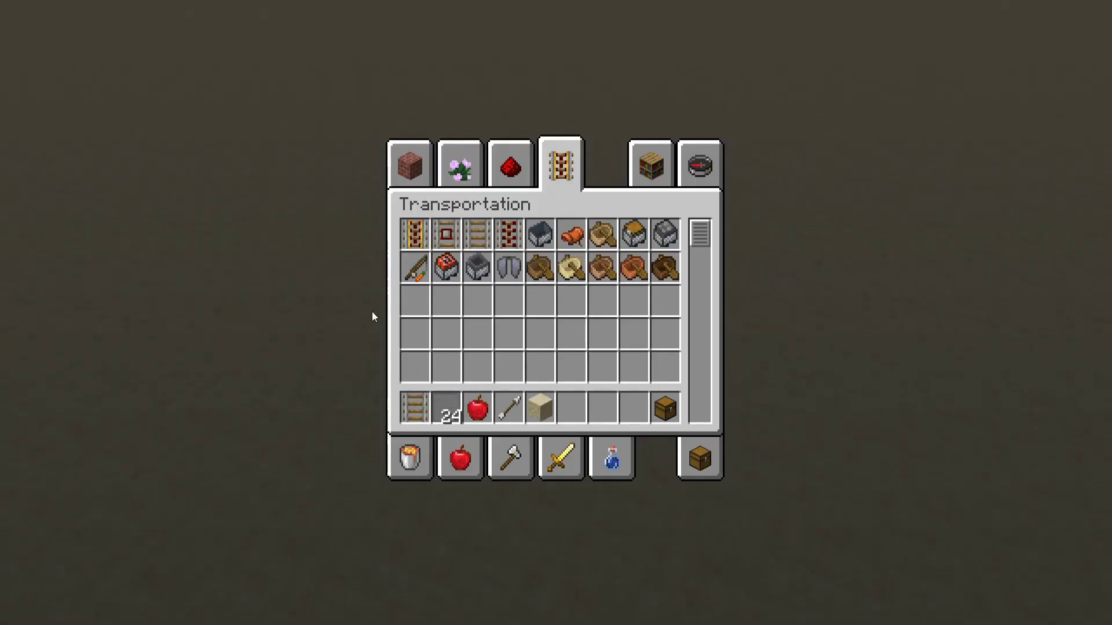
Move Ice and Basalt from the Building Blocks tab into hotbar slots
click(407, 164)
scroll(604, 325, down, 12)
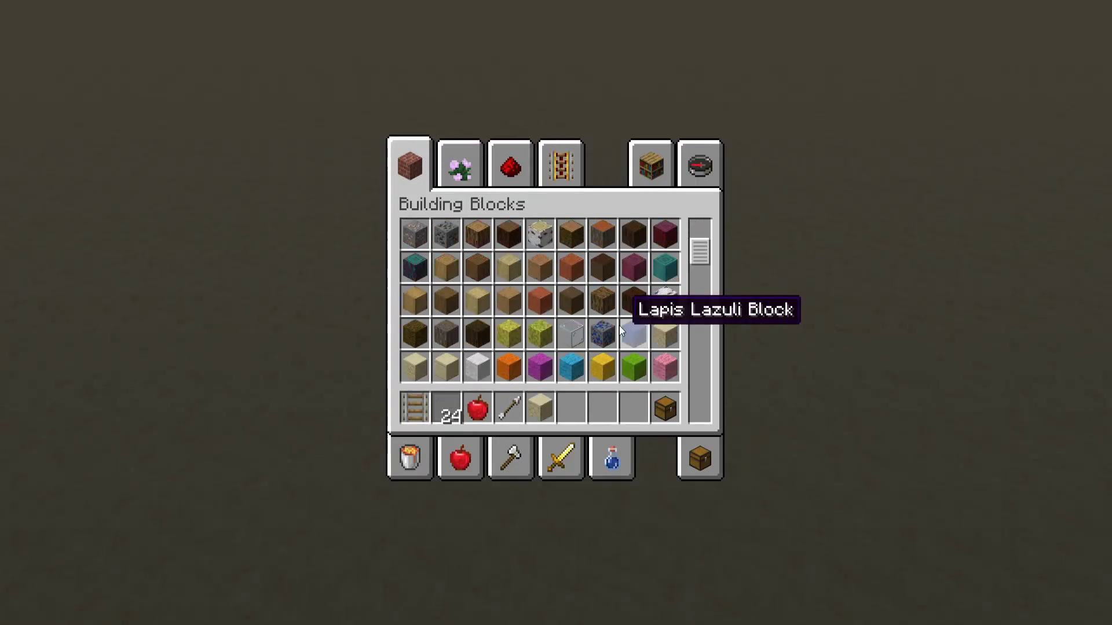
click(592, 329)
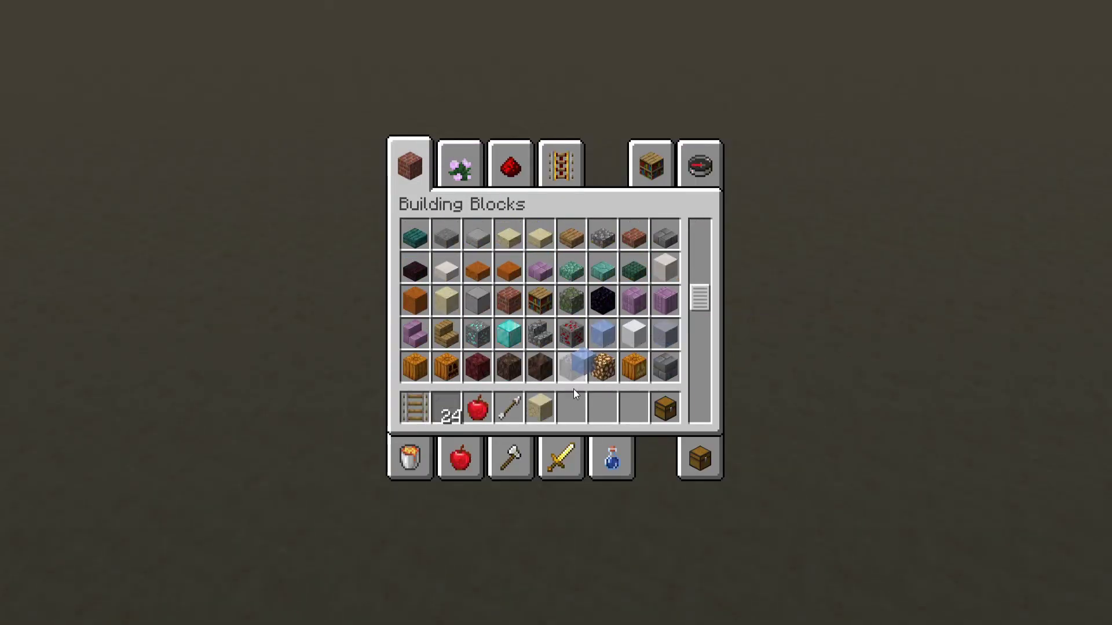
click(571, 408)
click(567, 368)
click(609, 406)
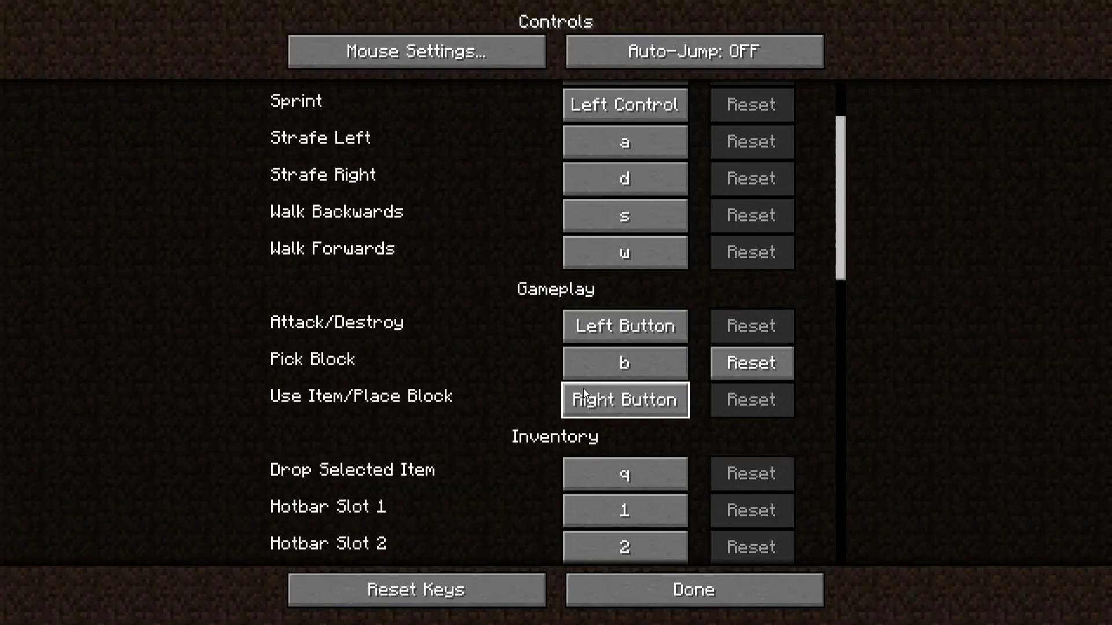
Add Pink Stained Glass from further down the Building Blocks list to the hotbar
scroll(590, 391, down, 3)
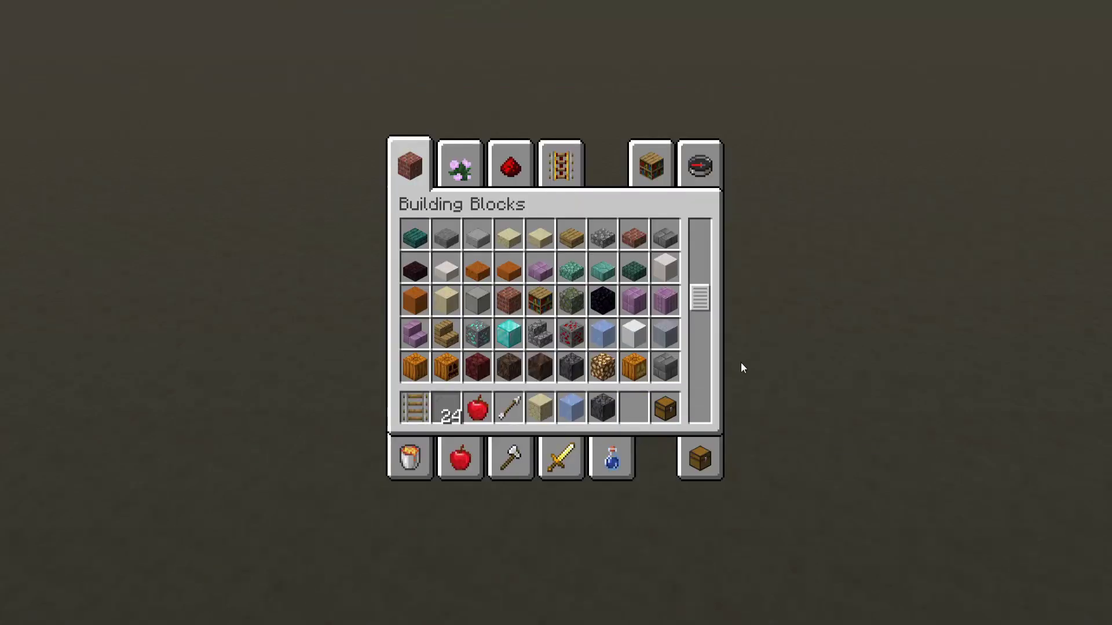
scroll(728, 345, down, 3)
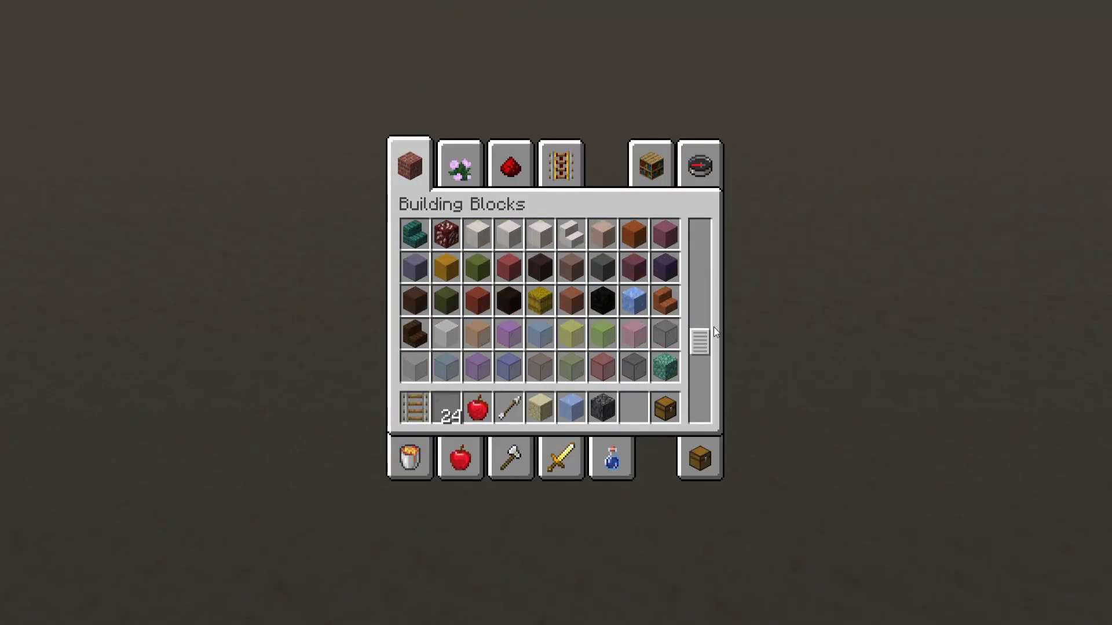
click(638, 334)
click(633, 408)
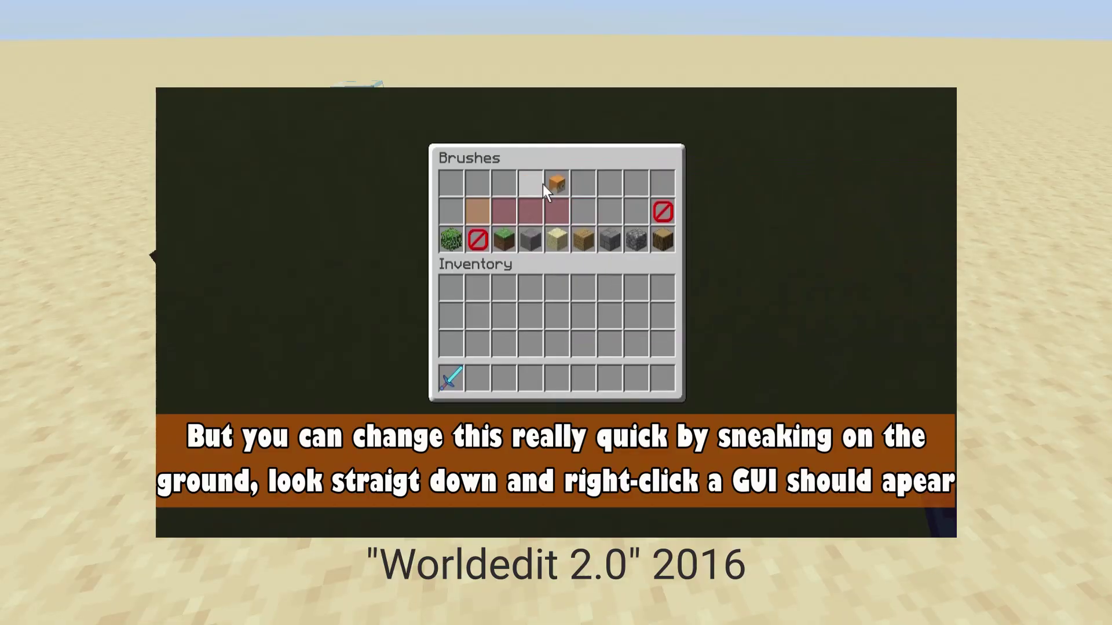
shift+click(661, 215)
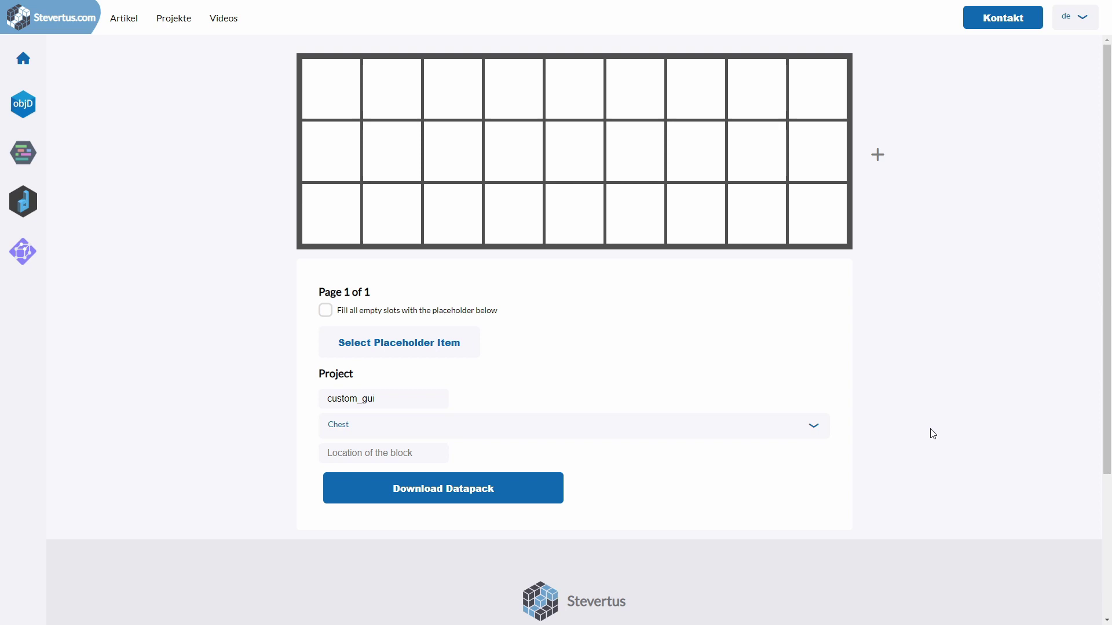
scroll(901, 363, down, 1)
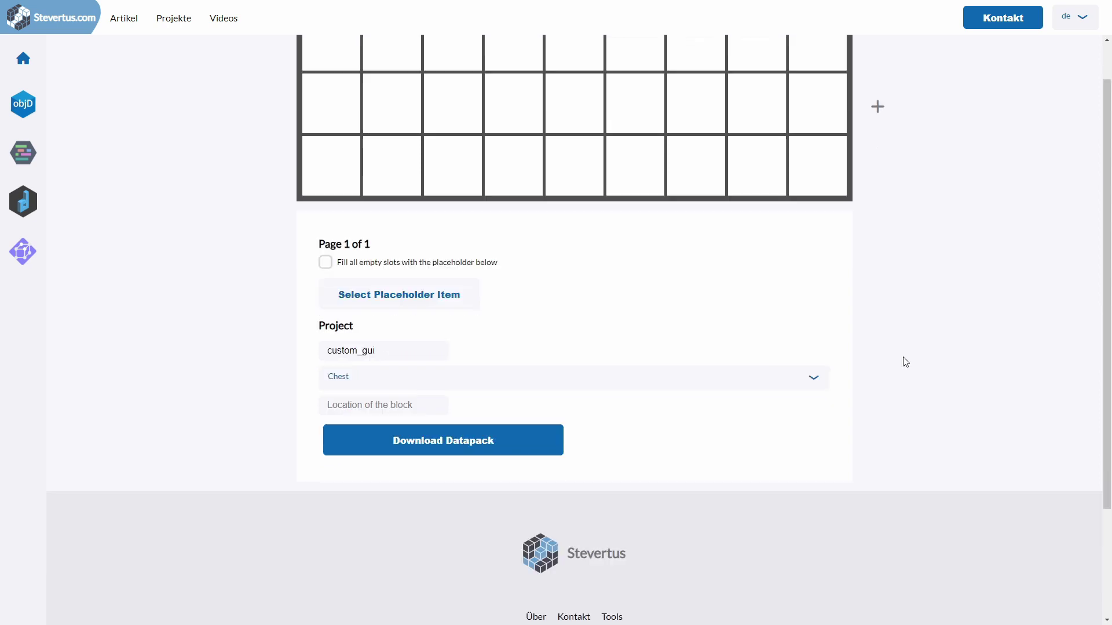
scroll(901, 362, up, 1)
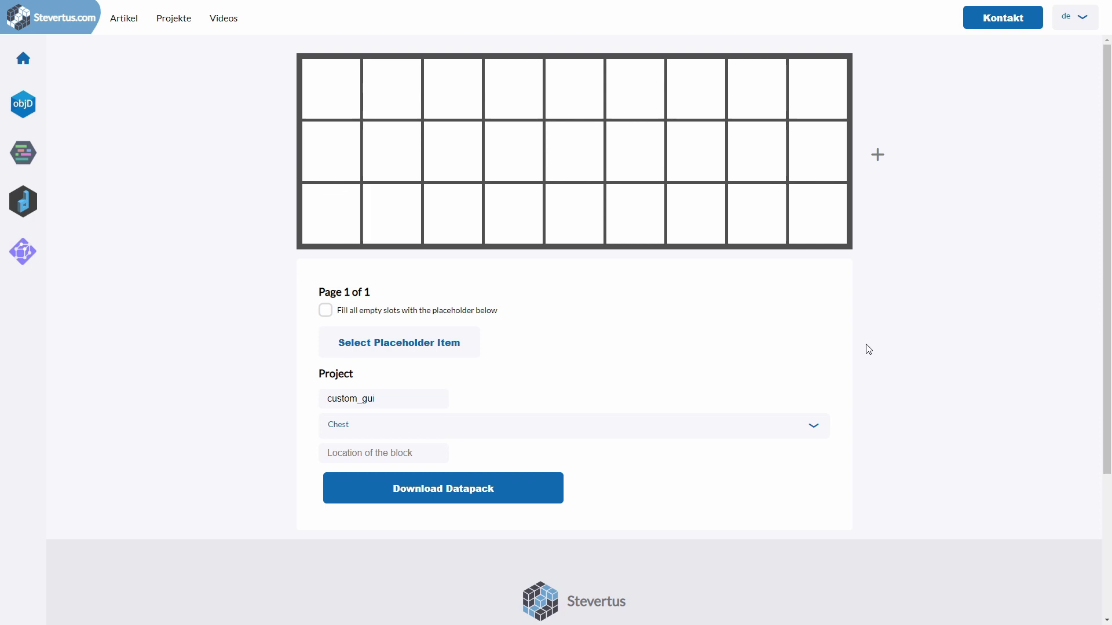
scroll(866, 351, down, 2)
scroll(866, 352, up, 2)
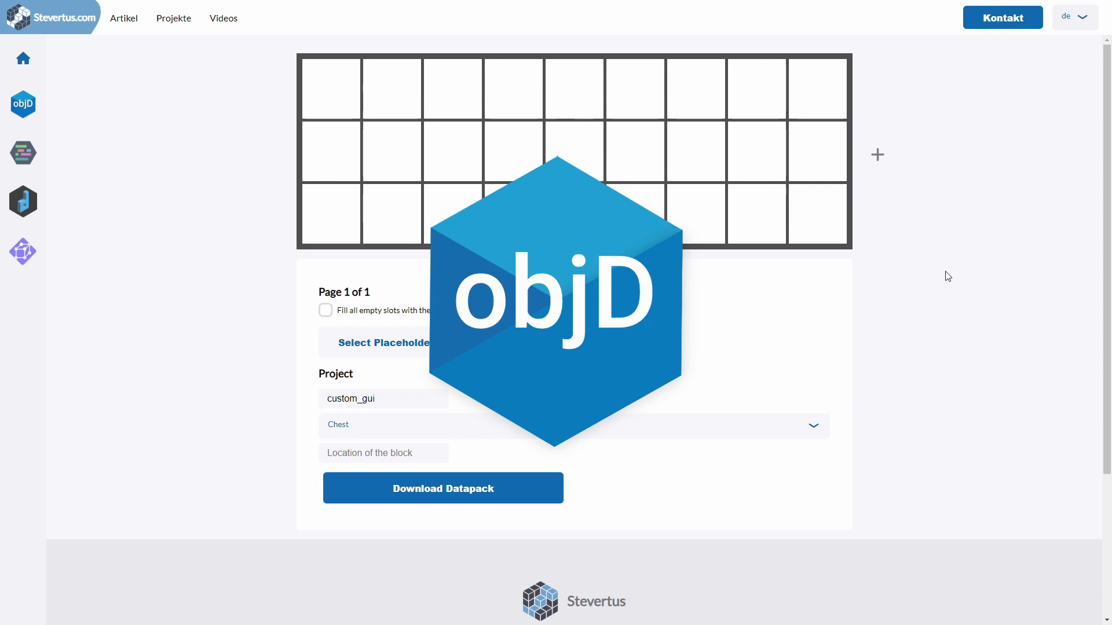
scroll(928, 263, down, 3)
scroll(928, 262, up, 3)
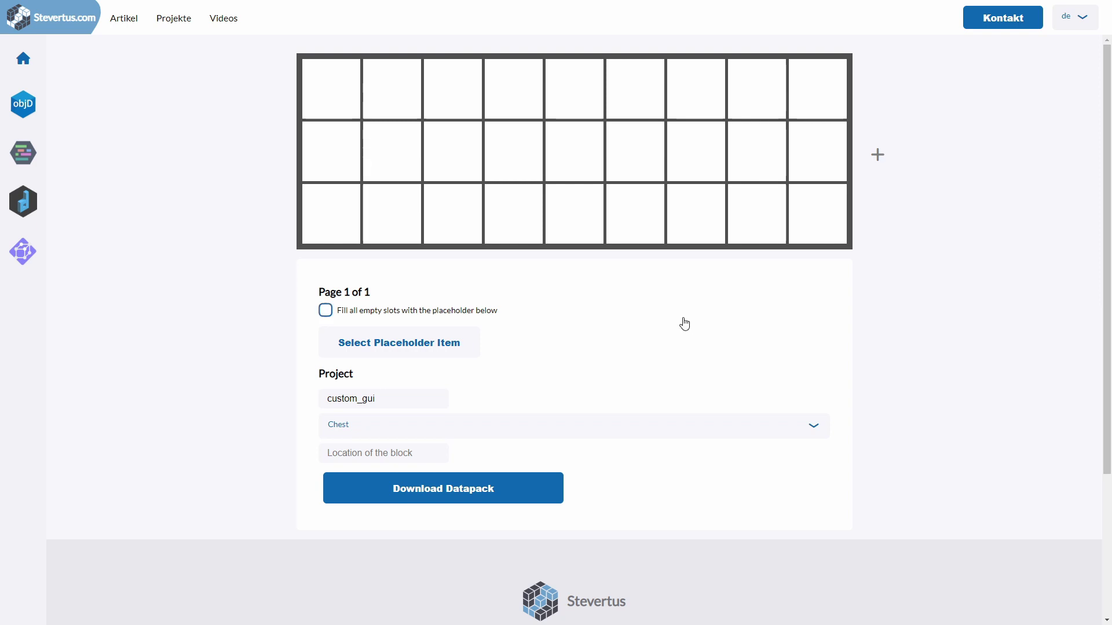
scroll(571, 421, down, 3)
scroll(276, 449, up, 3)
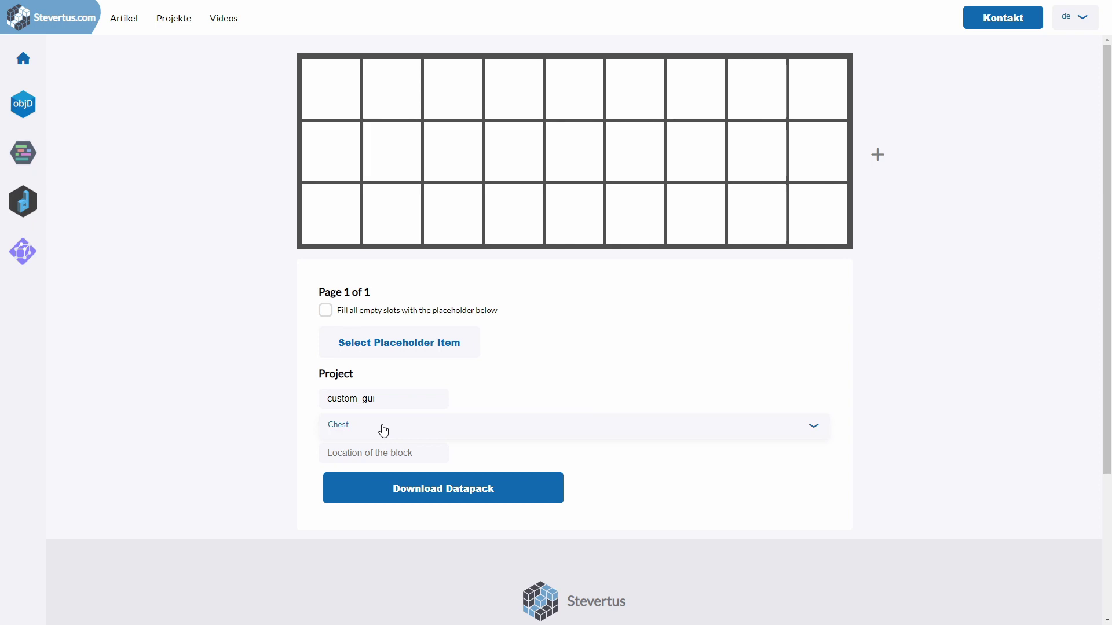
click(802, 429)
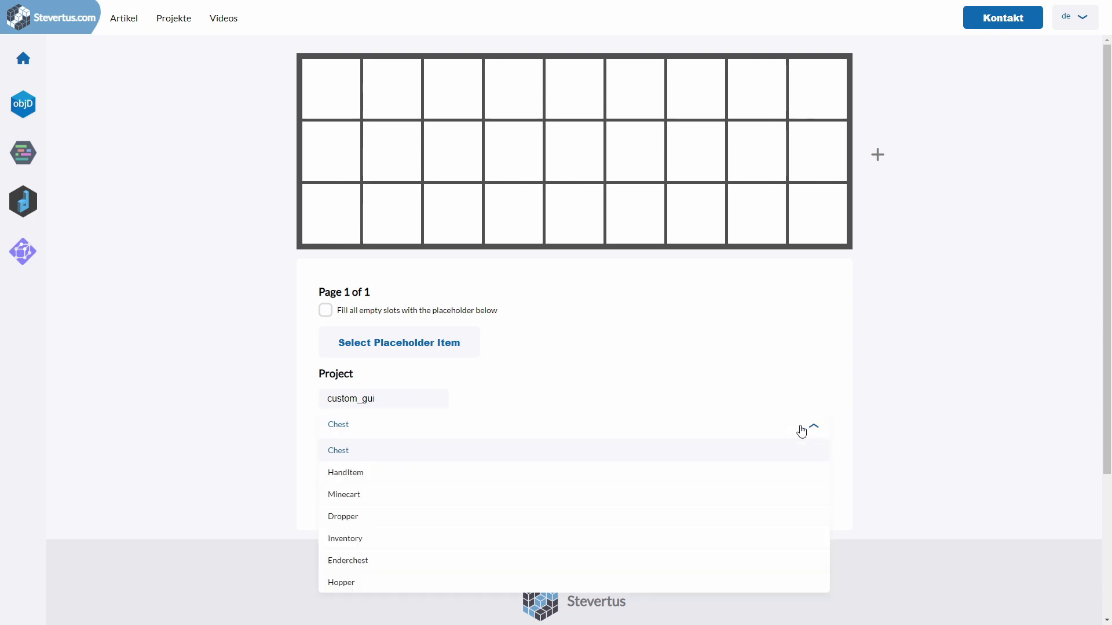
scroll(802, 429, down, 3)
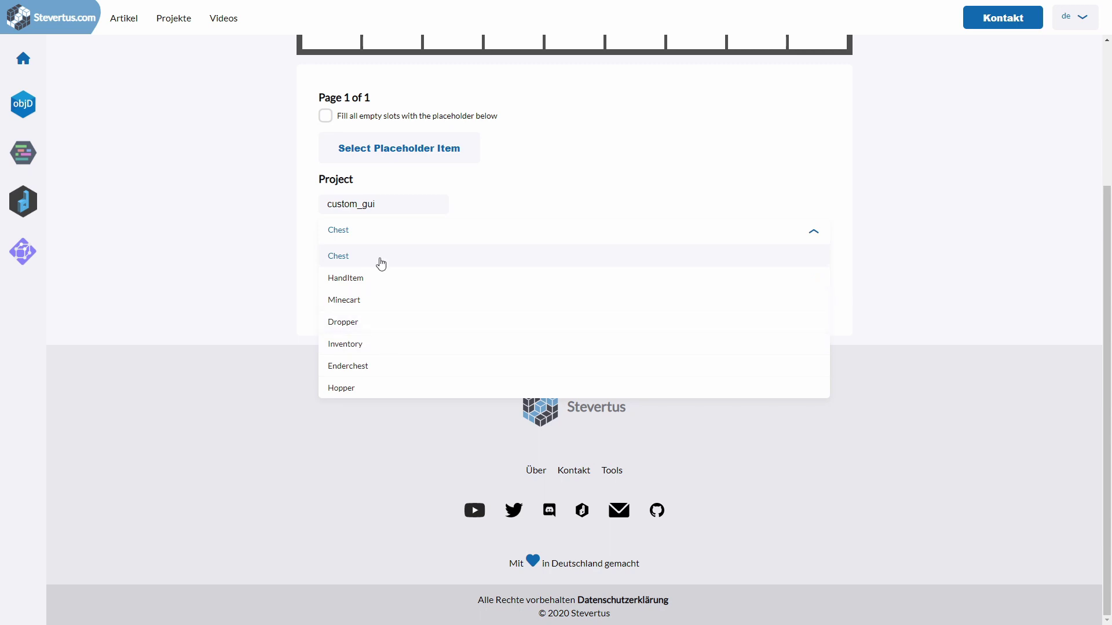
click(360, 388)
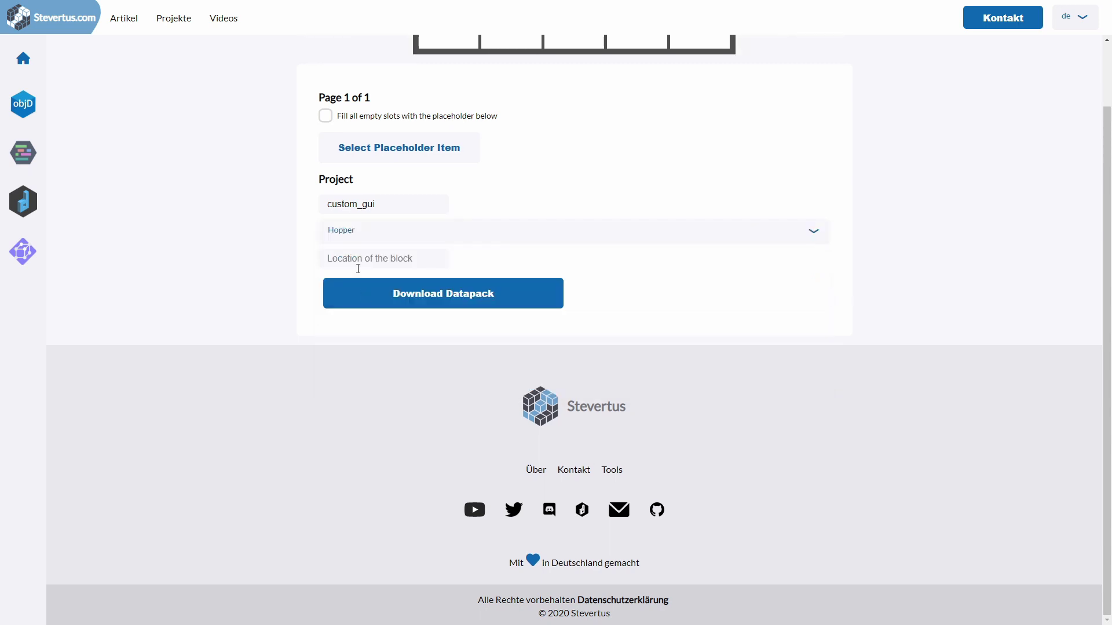
scroll(471, 106, up, 1)
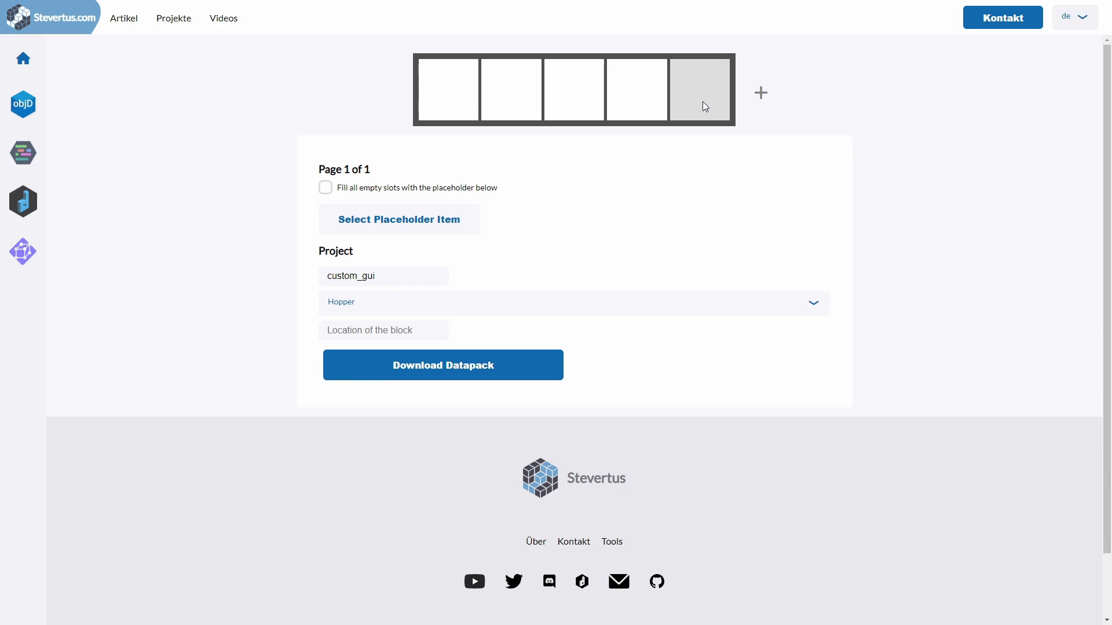
click(388, 303)
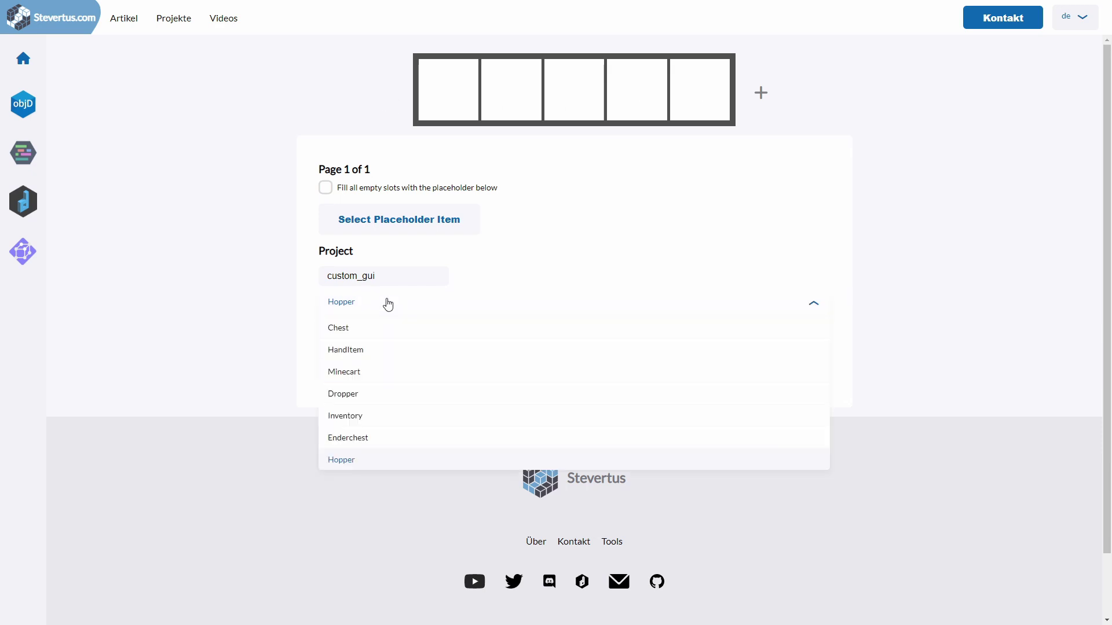
click(372, 438)
scroll(359, 440, down, 2)
click(377, 342)
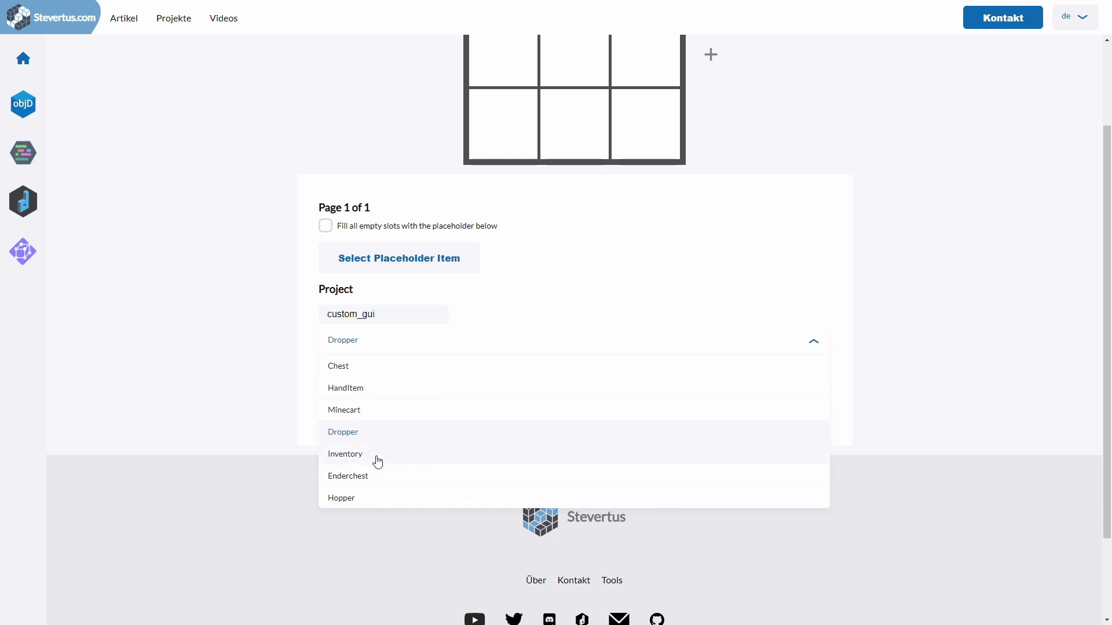
click(378, 462)
scroll(385, 394, up, 2)
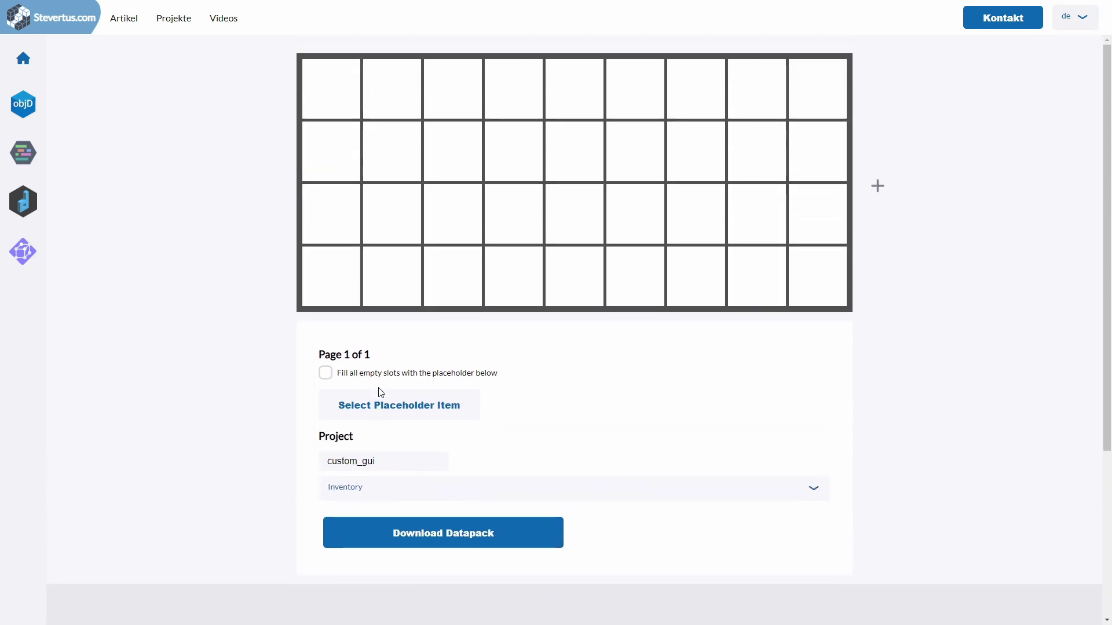
scroll(380, 393, down, 1)
scroll(360, 355, up, 1)
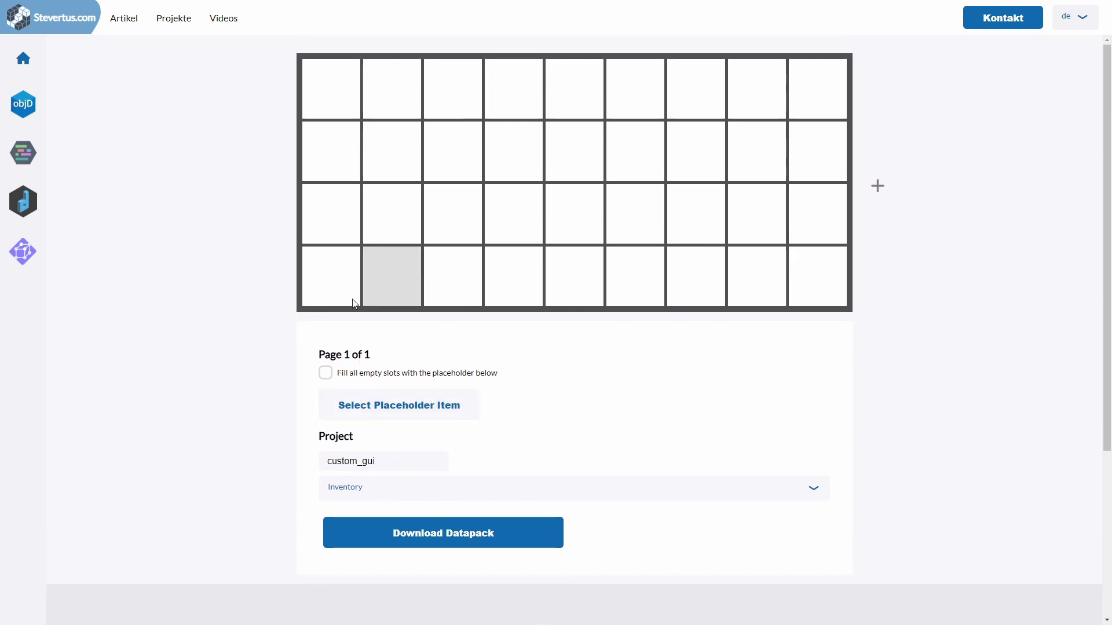
click(433, 496)
scroll(433, 496, down, 4)
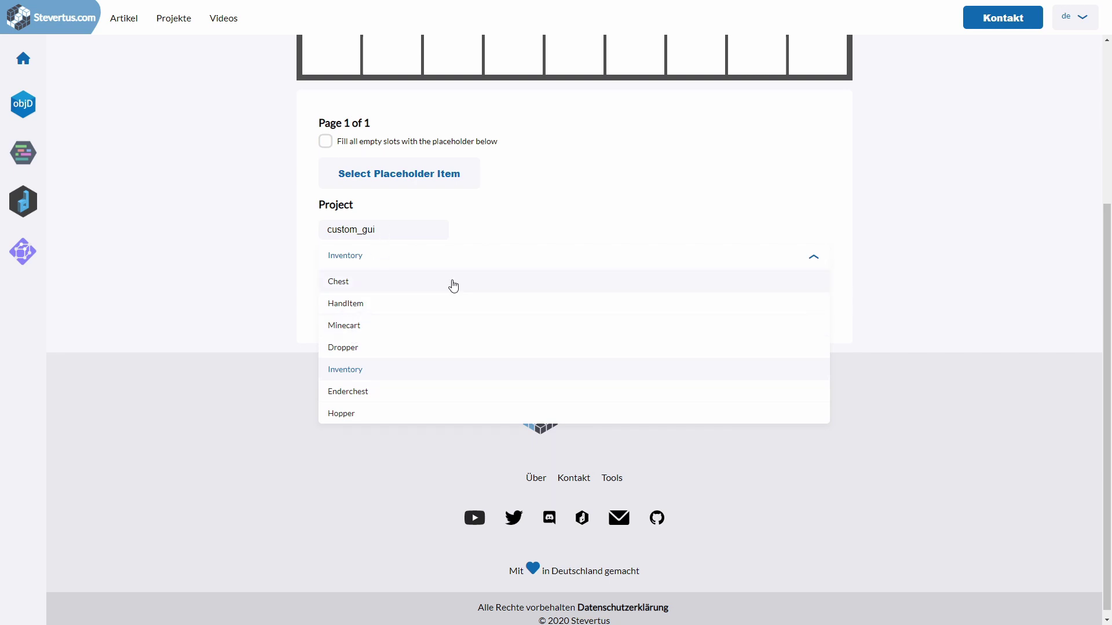
click(372, 289)
scroll(272, 310, up, 4)
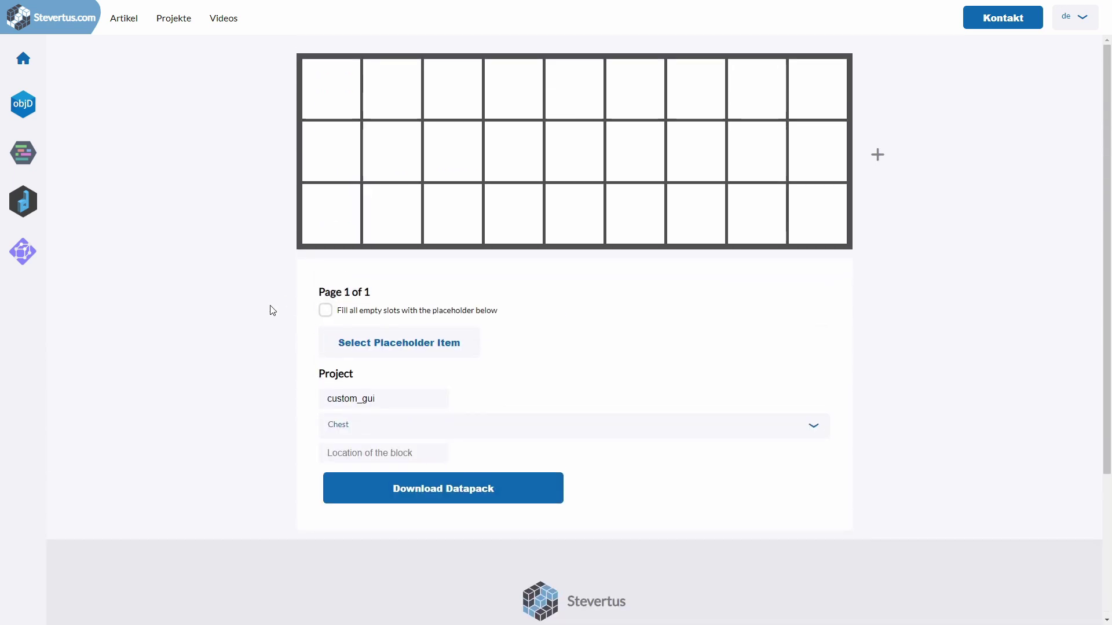
scroll(273, 311, down, 4)
click(348, 258)
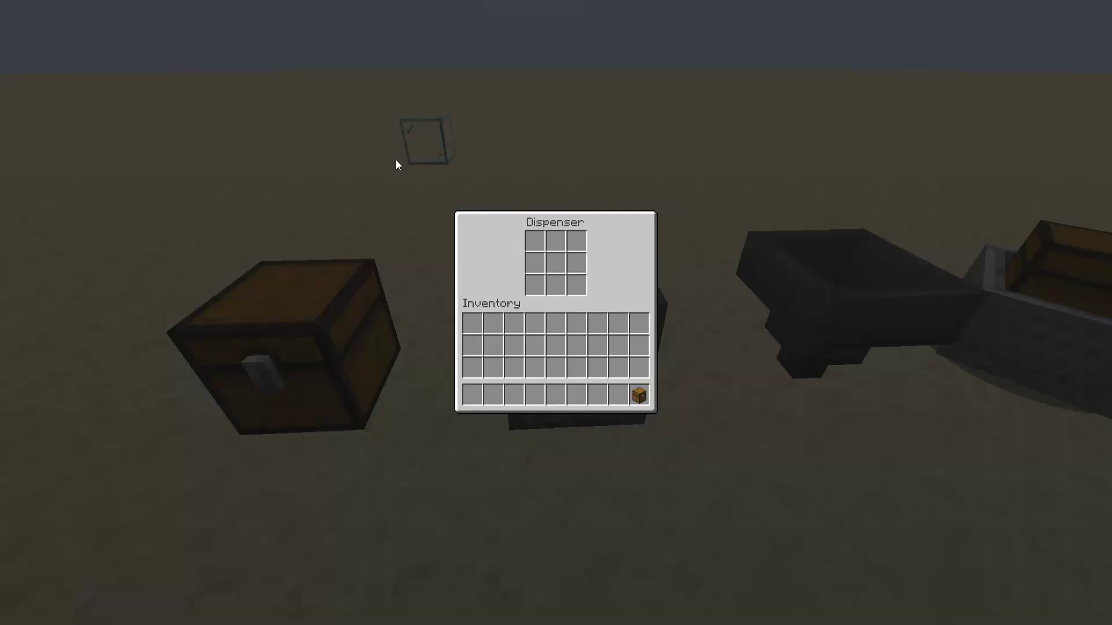
Close the dispenser and show the F3 debug overlay with the chest's coordinates
key(Escape)
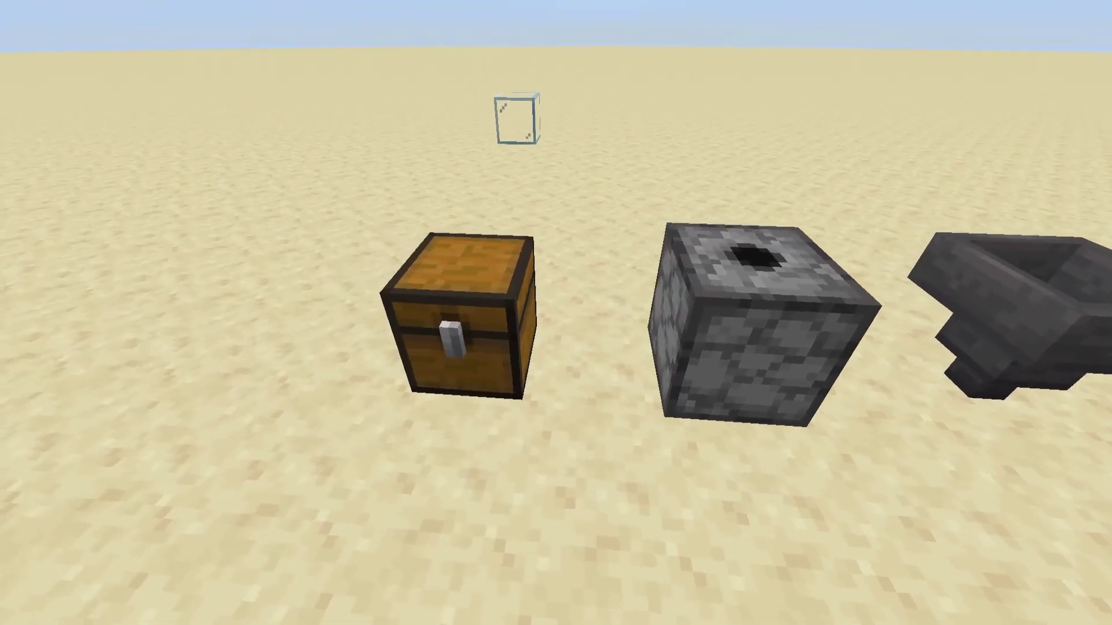
key(F1)
key(F3)
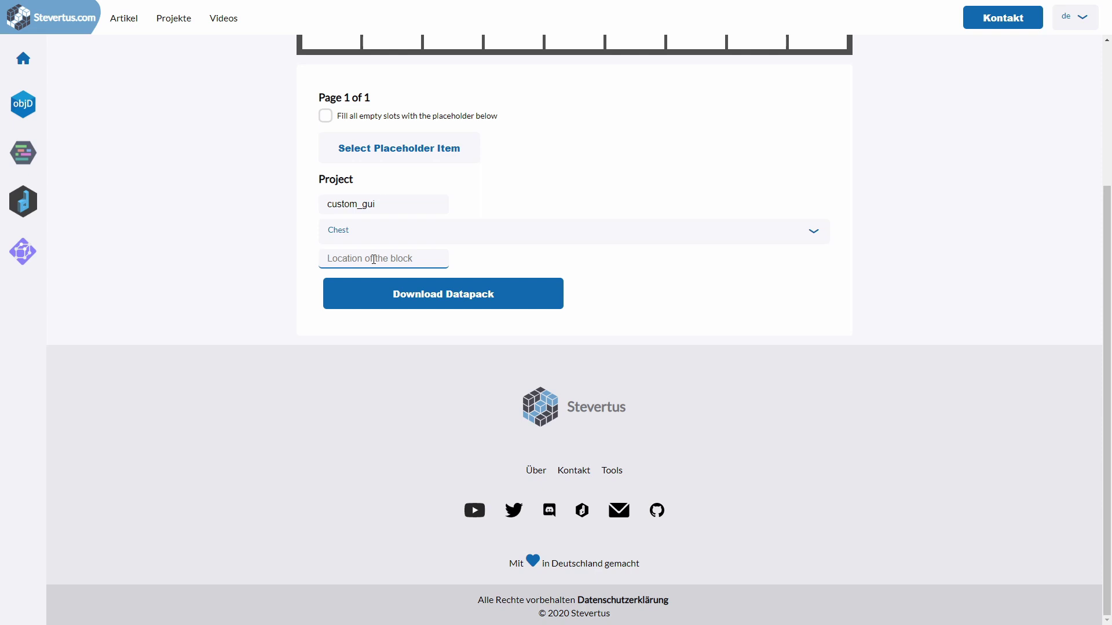
Enter -47 56 -37 in the generator's Location of the block field
text(-47 56 -37)
scroll(408, 379, up, 2)
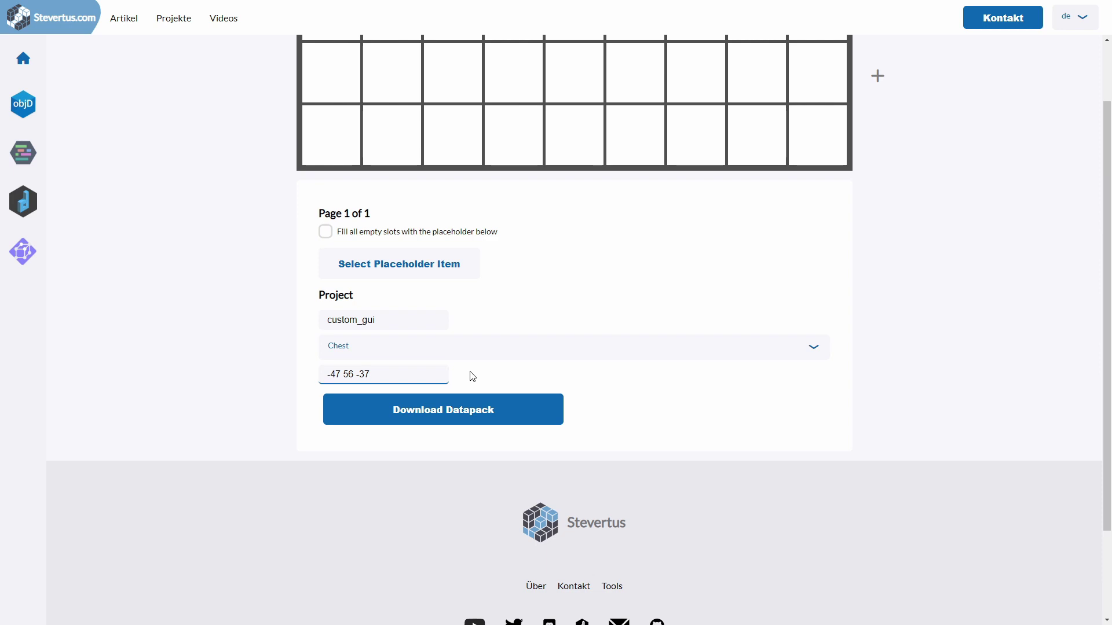
scroll(508, 365, down, 2)
scroll(508, 365, up, 3)
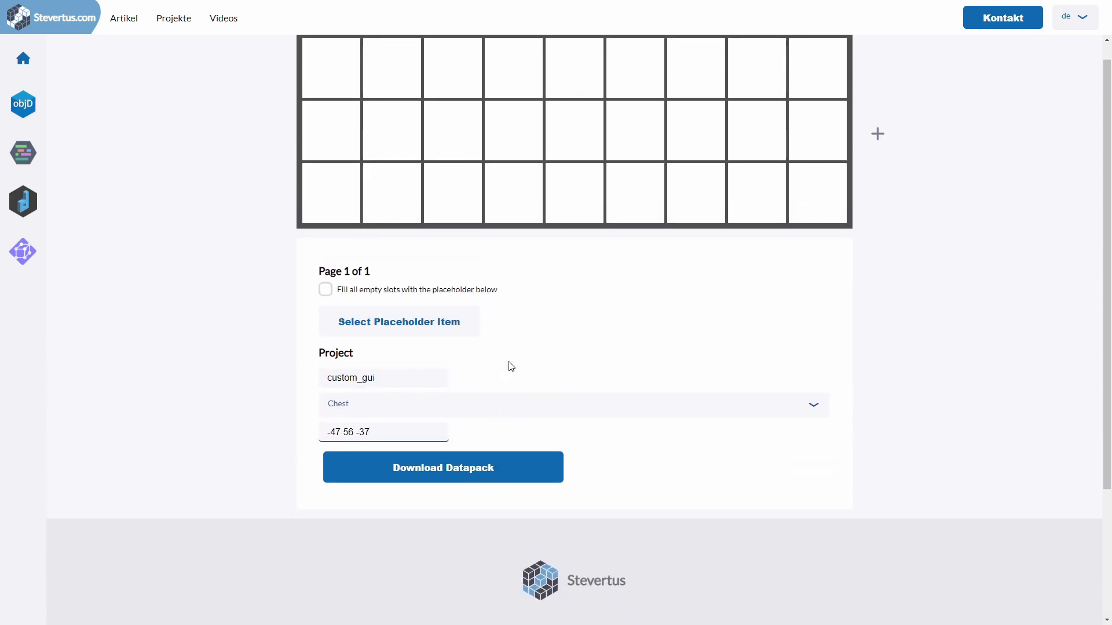
click(507, 365)
scroll(573, 290, up, 1)
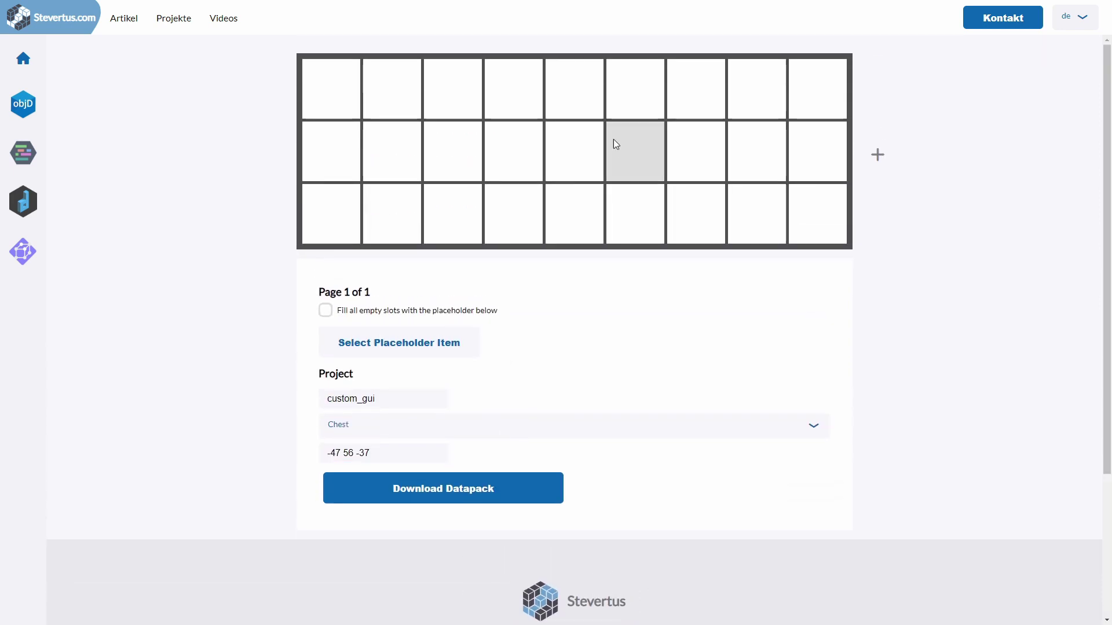
Make the centre chest slot a Placeholder with item ID grey_stained_glass_pane and apply it
click(566, 157)
scroll(466, 330, down, 1)
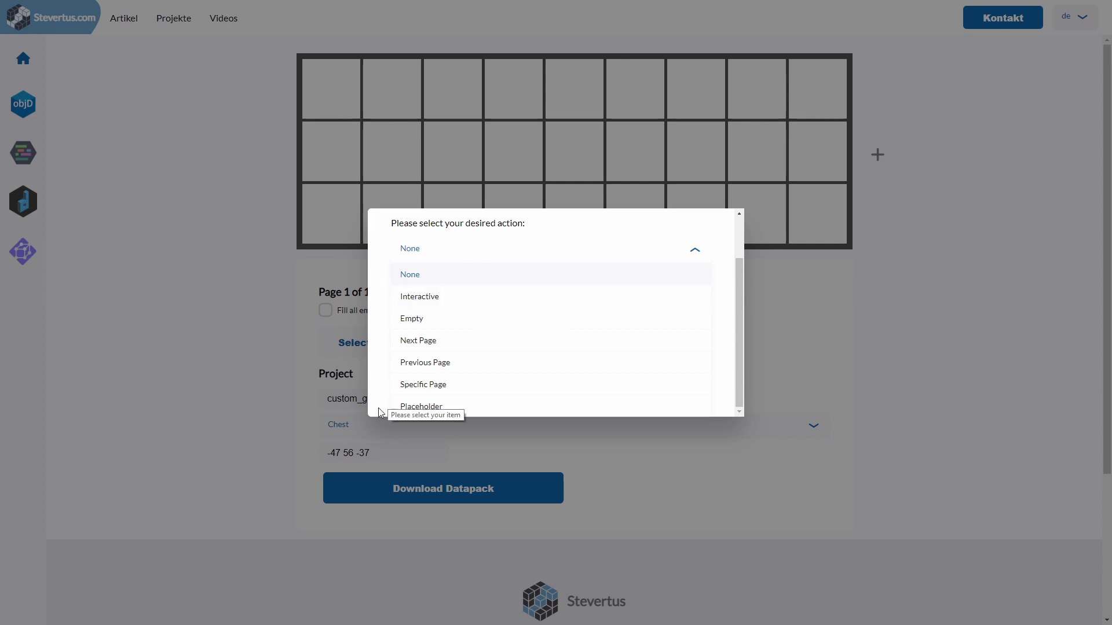
click(409, 407)
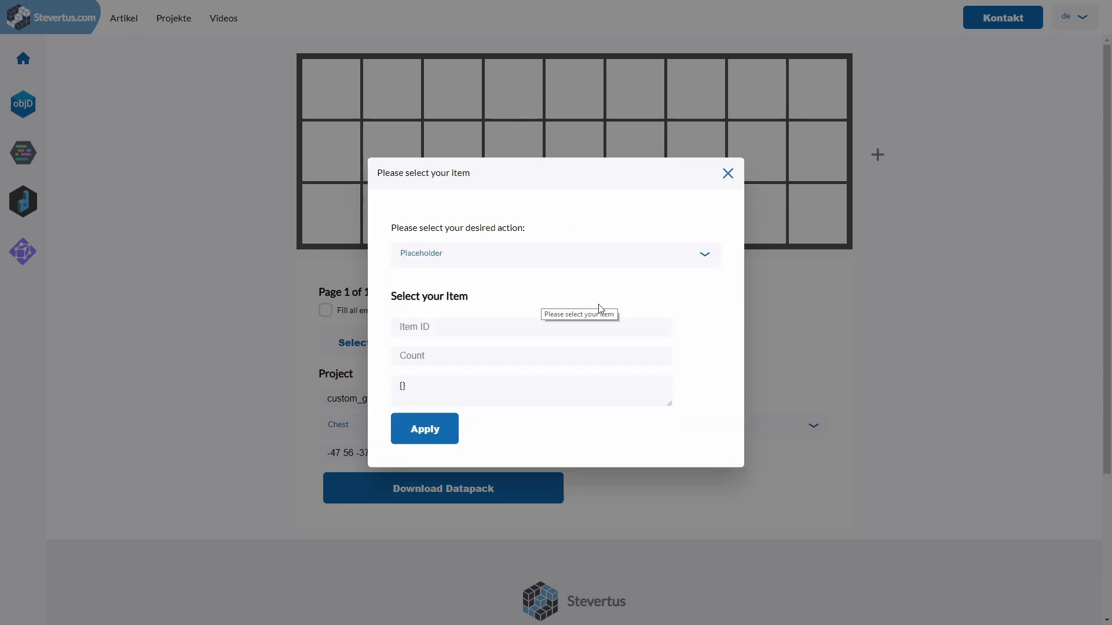
click(528, 321)
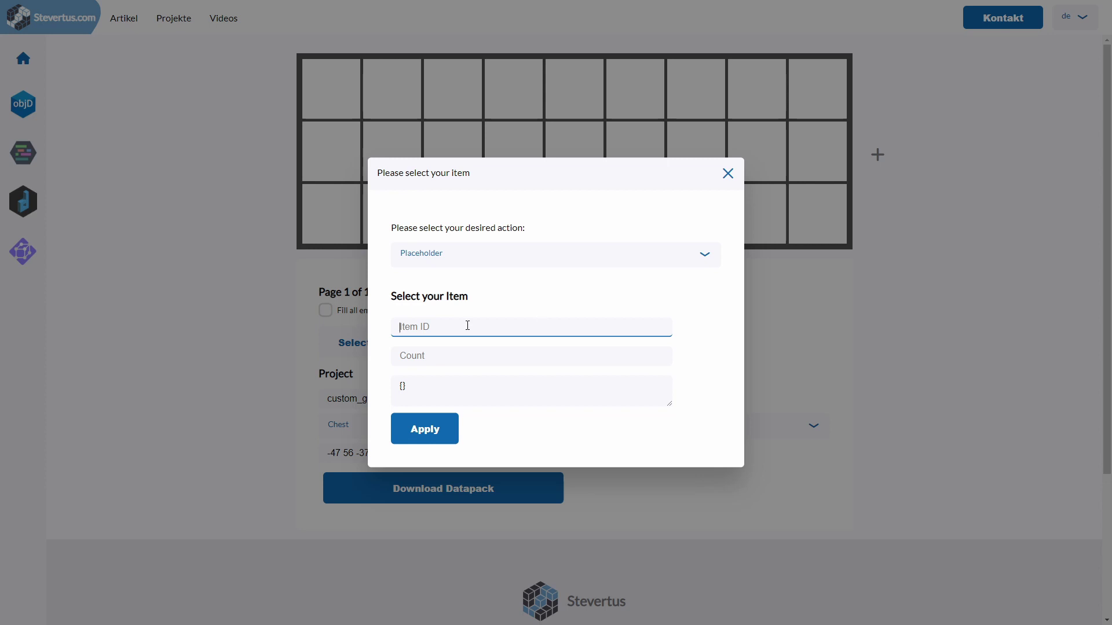
text(grey_stained_glass_pane)
key(ctrl+a)
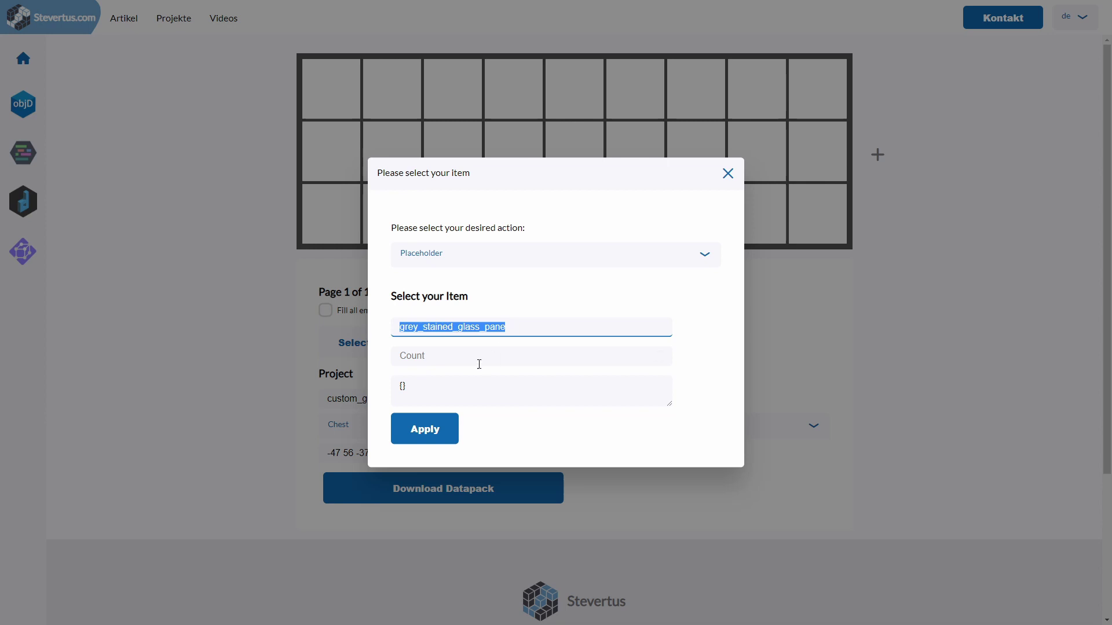
key(Tab)
key(Tab)
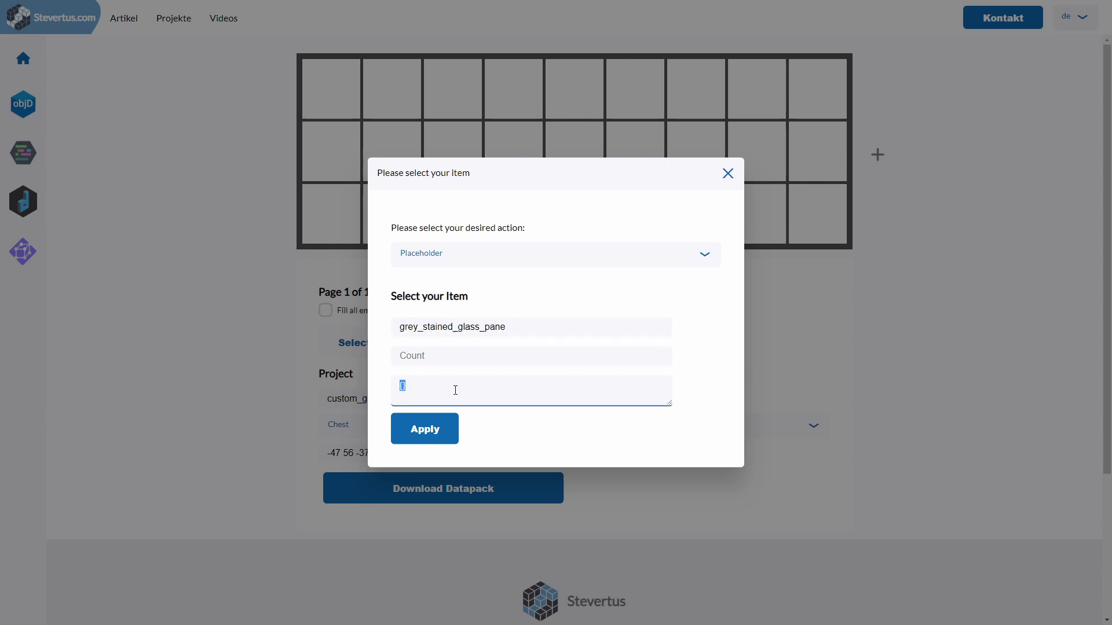
click(425, 428)
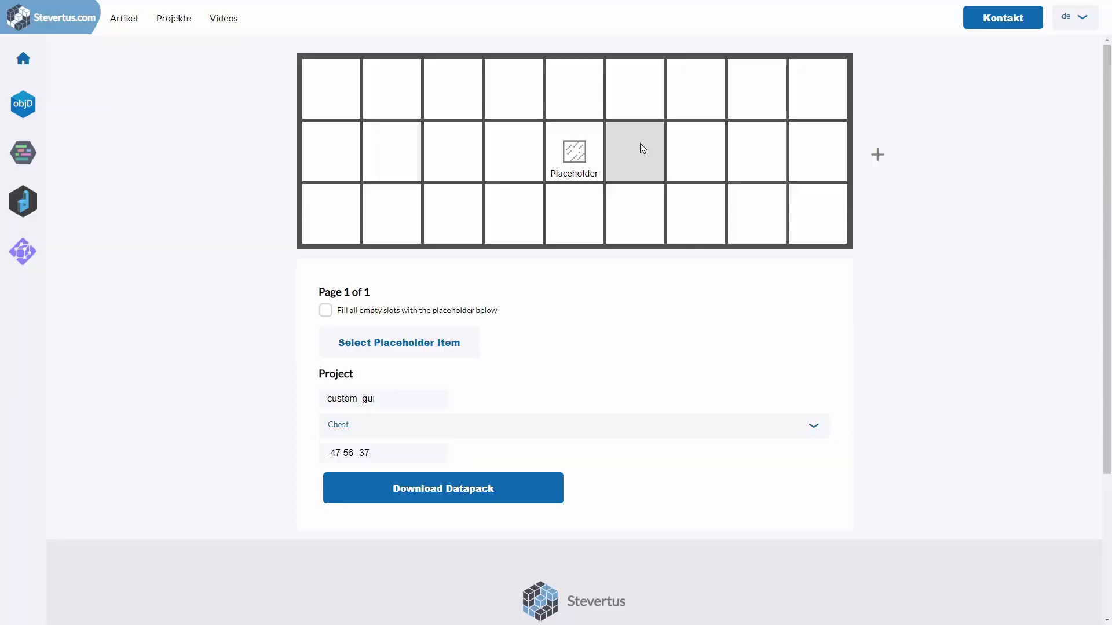
click(637, 155)
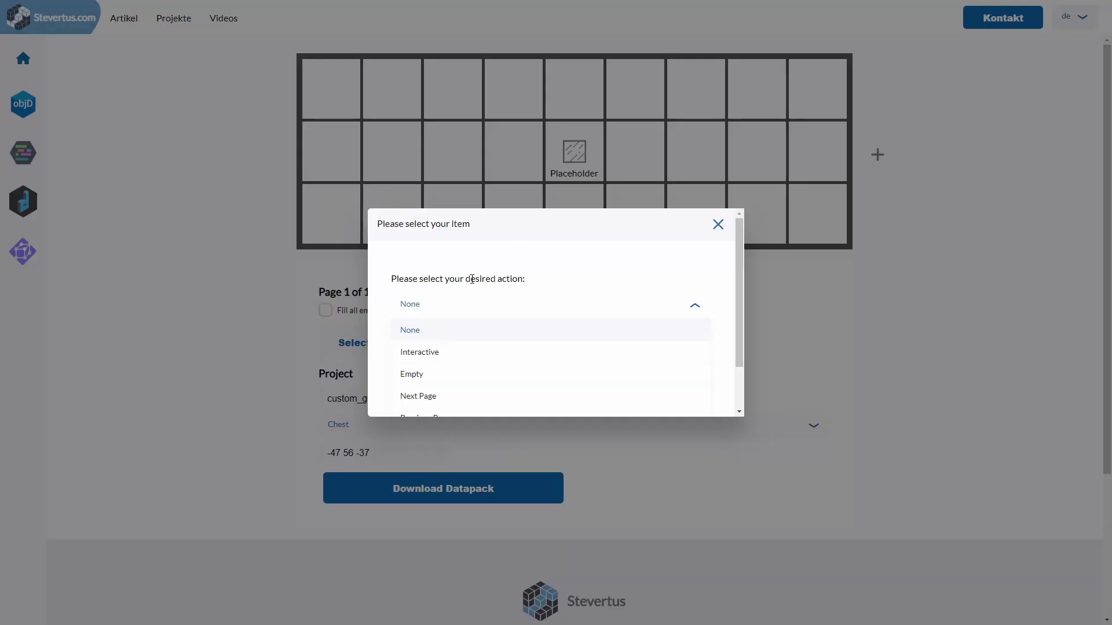
Make the slot Interactive with item ID apple and command 'say hello'
click(449, 356)
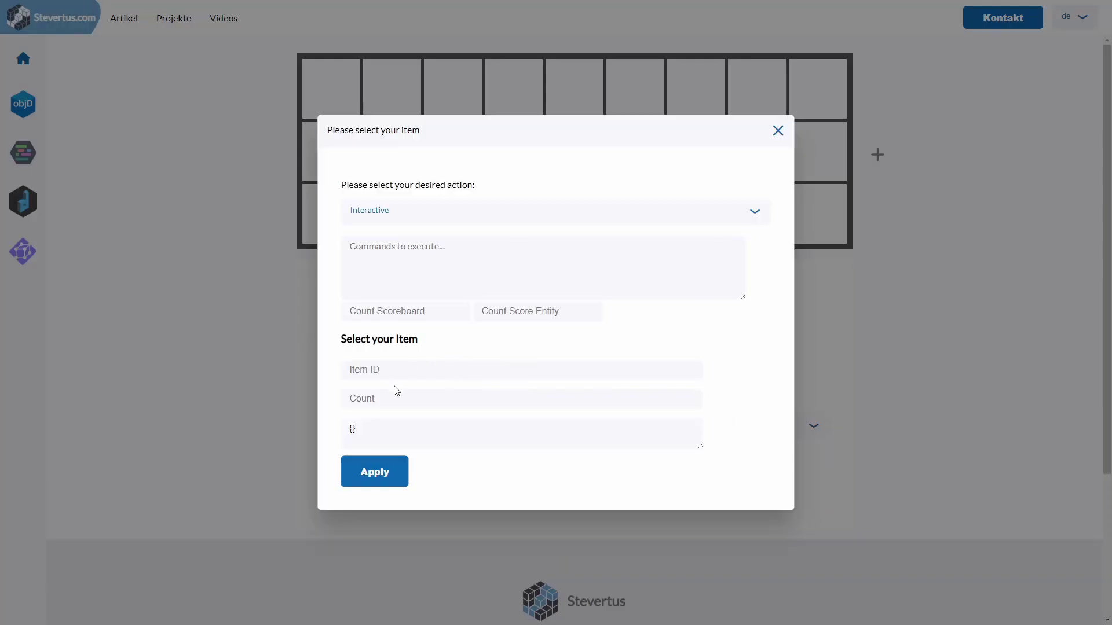
click(429, 272)
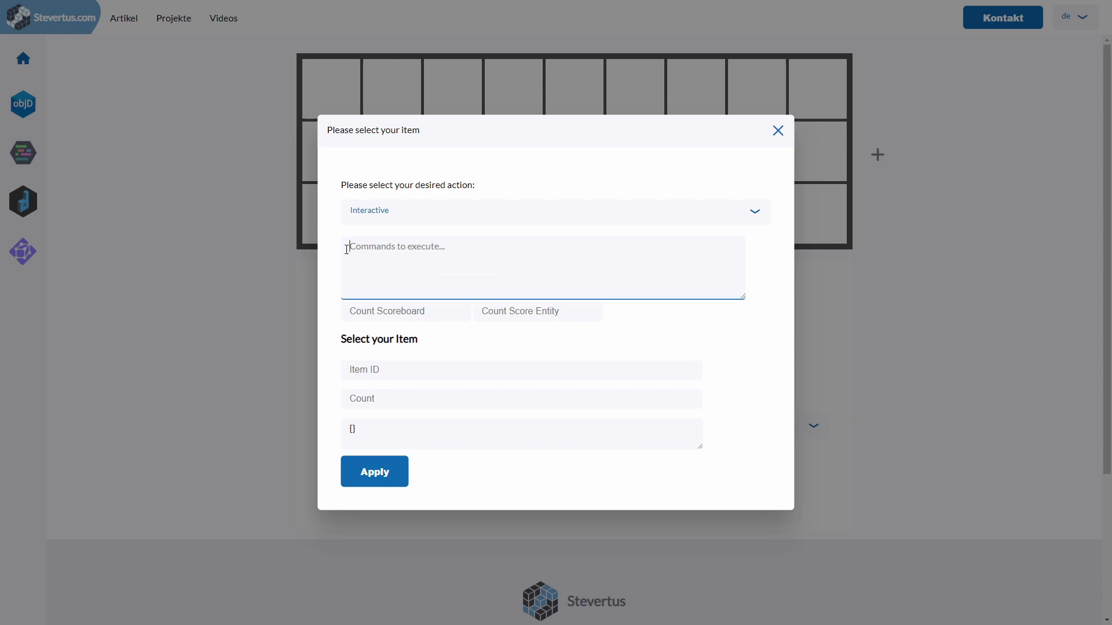
click(446, 376)
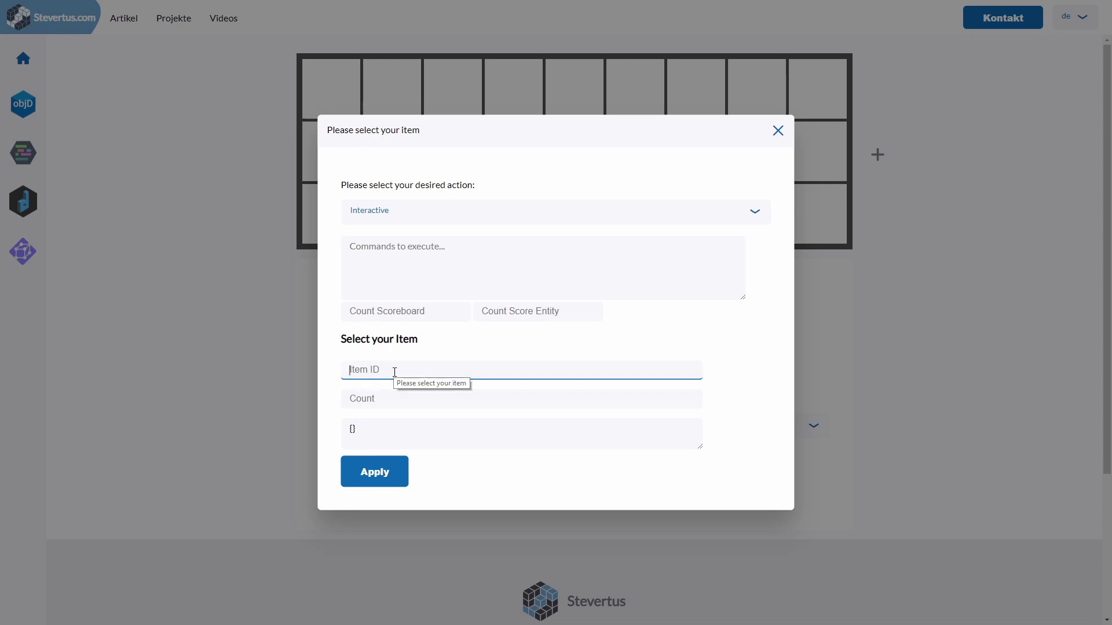
text(apple)
click(428, 243)
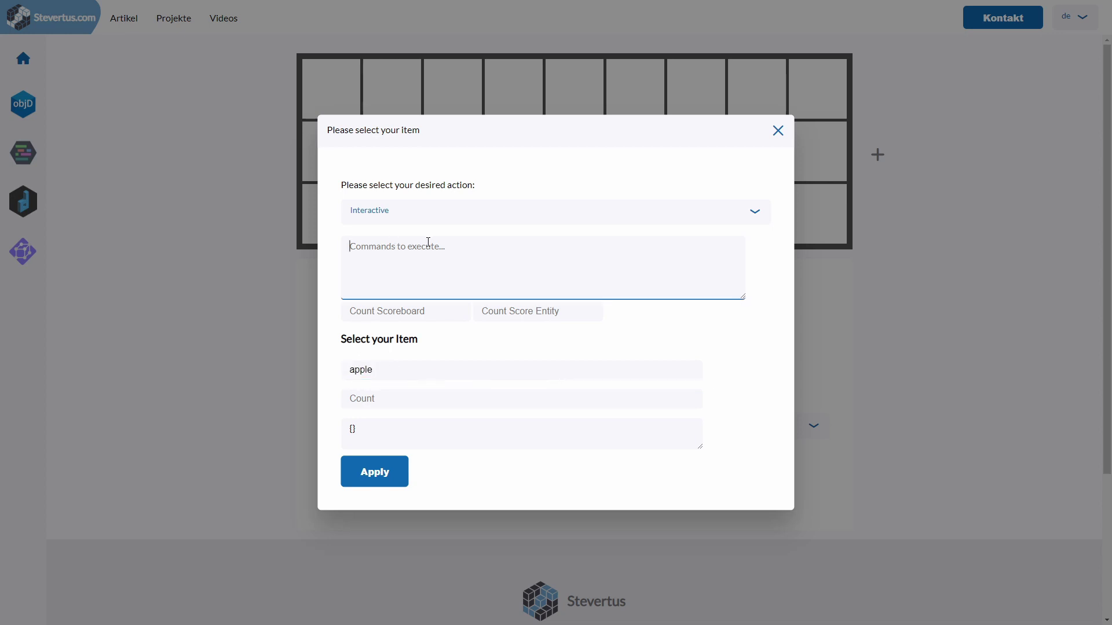
text(say hello)
Step through the scoreboard count, score entity and item count fields, leaving them empty
key(Tab)
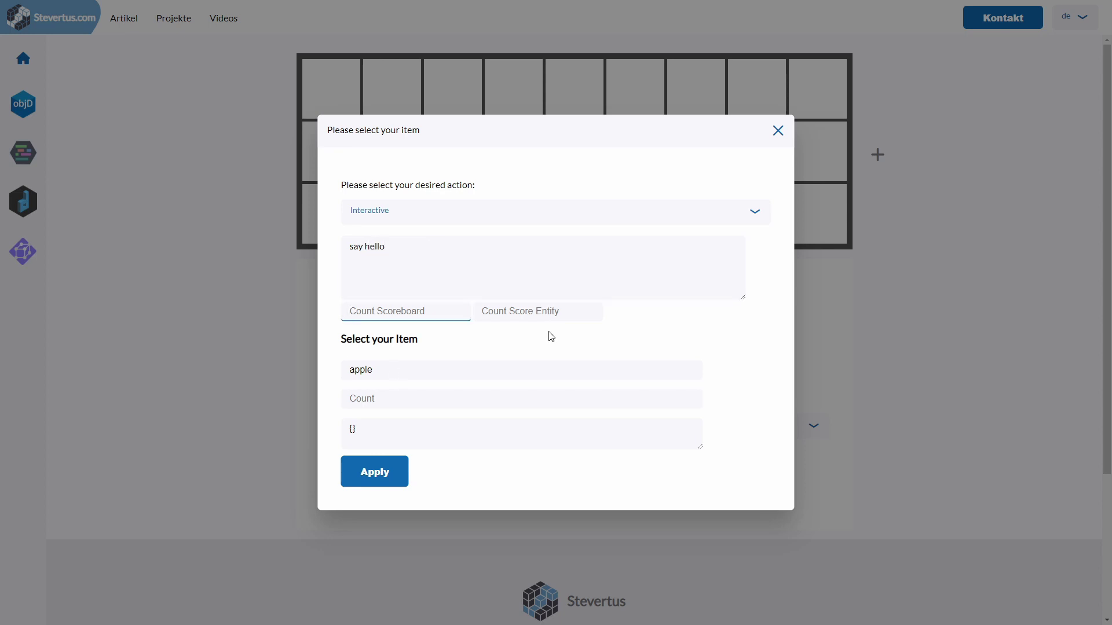
click(588, 319)
click(658, 326)
click(377, 398)
click(665, 318)
click(416, 318)
key(Tab)
key(shift+Tab)
Type 'test' and '@a' into the scoreboard fields, then delete both entries
text(test)
key(shift+Tab)
click(519, 322)
text(@)
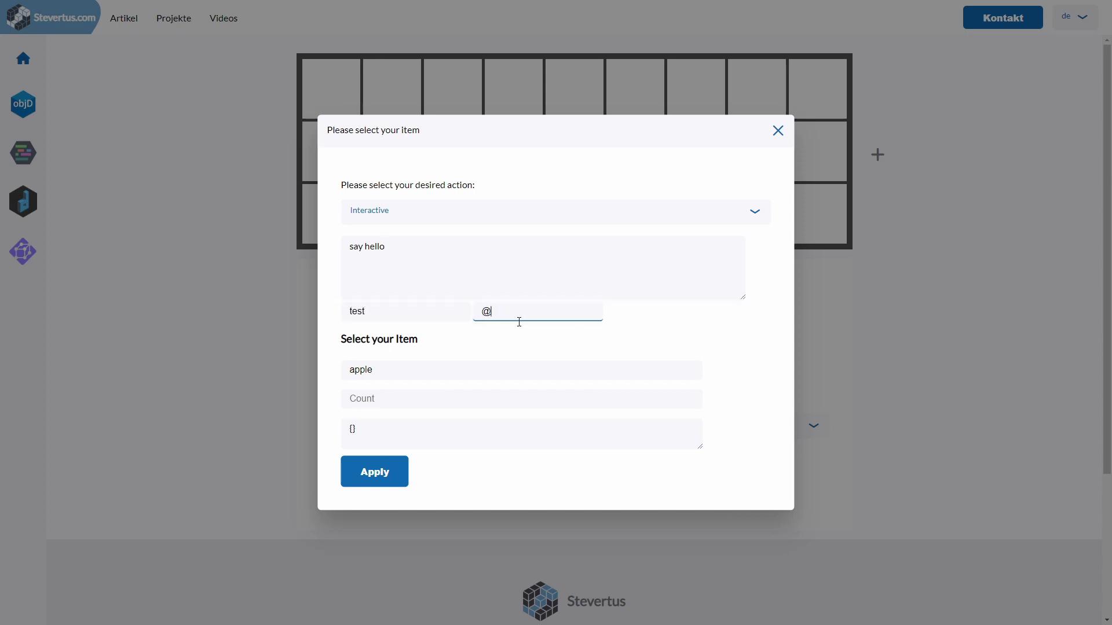
text(a)
drag(519, 319, 464, 318)
key(BackSpace)
double_click(358, 314)
key(BackSpace)
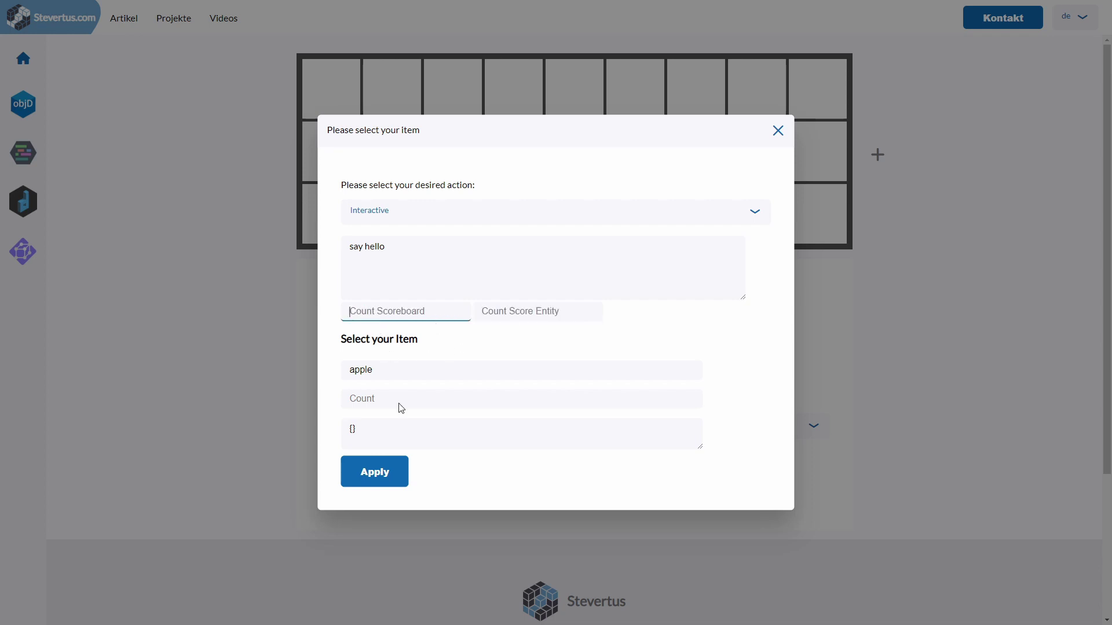
Click the apple in the custom chest four times to trigger 'say hello'
click(460, 243)
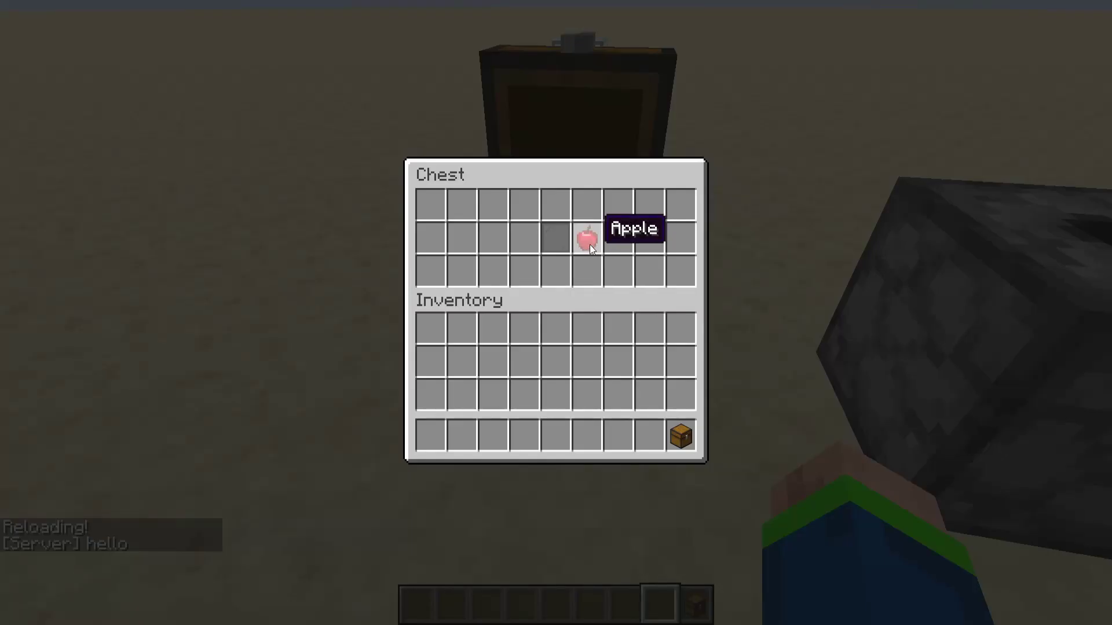
click(596, 238)
click(596, 236)
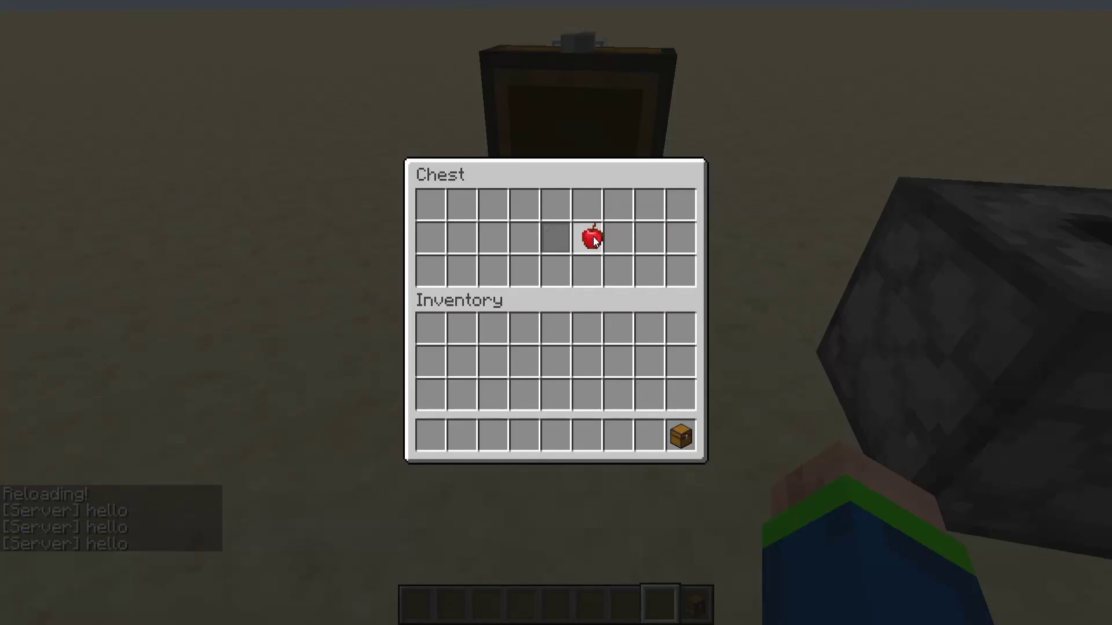
click(598, 236)
click(600, 237)
Close the chest, check chat for the hello messages, and reopen the chest
key(Escape)
key(t)
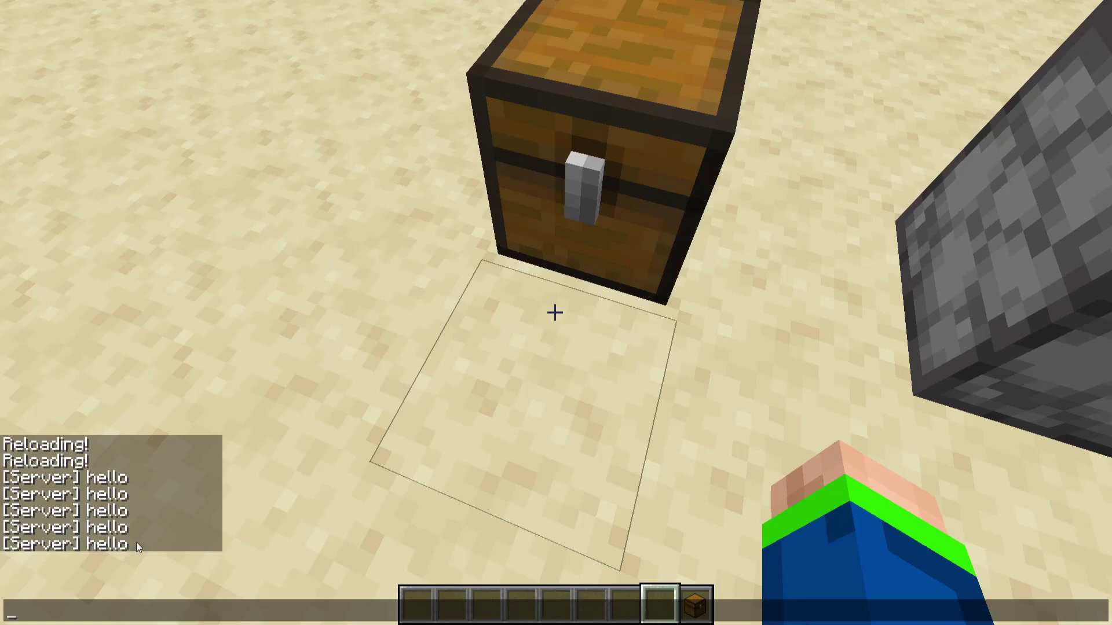
key(Escape)
right_click(555, 313)
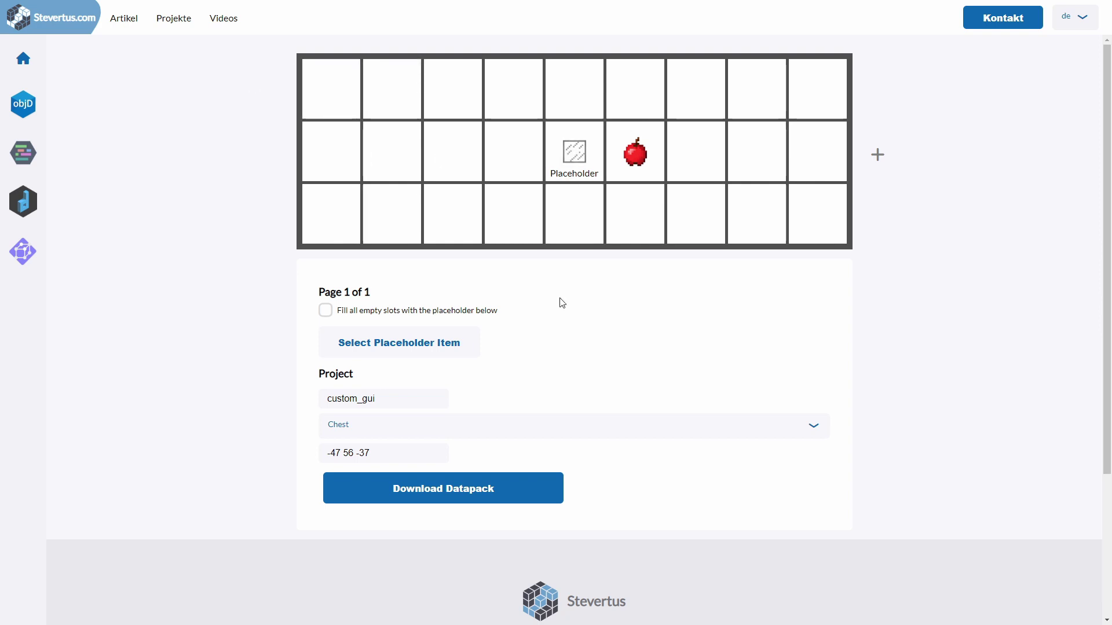
Tick 'Fill all empty slots with the placeholder below'
scroll(290, 278, down, 2)
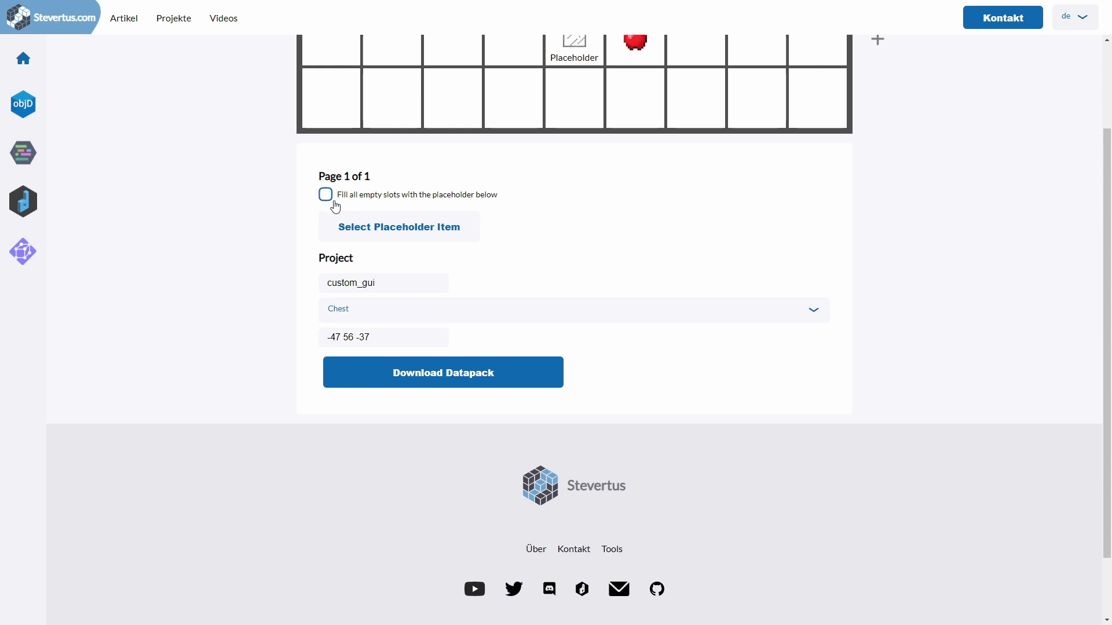
click(366, 200)
Set gray_stained_glass_pane as the placeholder item that fills empty slots
click(425, 232)
click(462, 297)
text(gray)
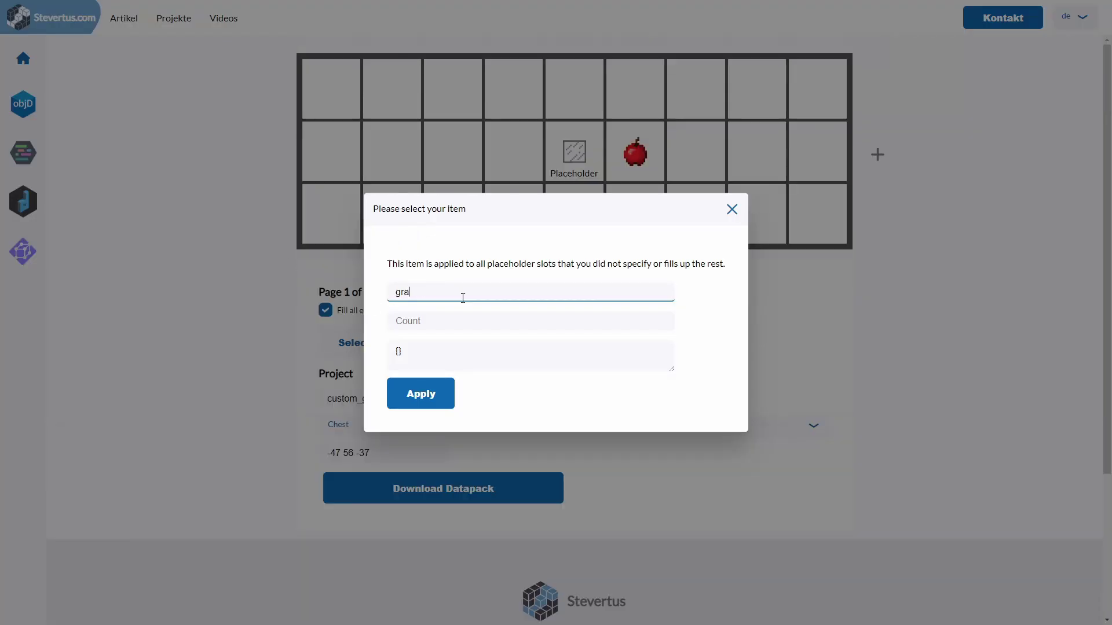
text(_staine)
text(_glass_pane)
key(Return)
scroll(520, 457, down, 2)
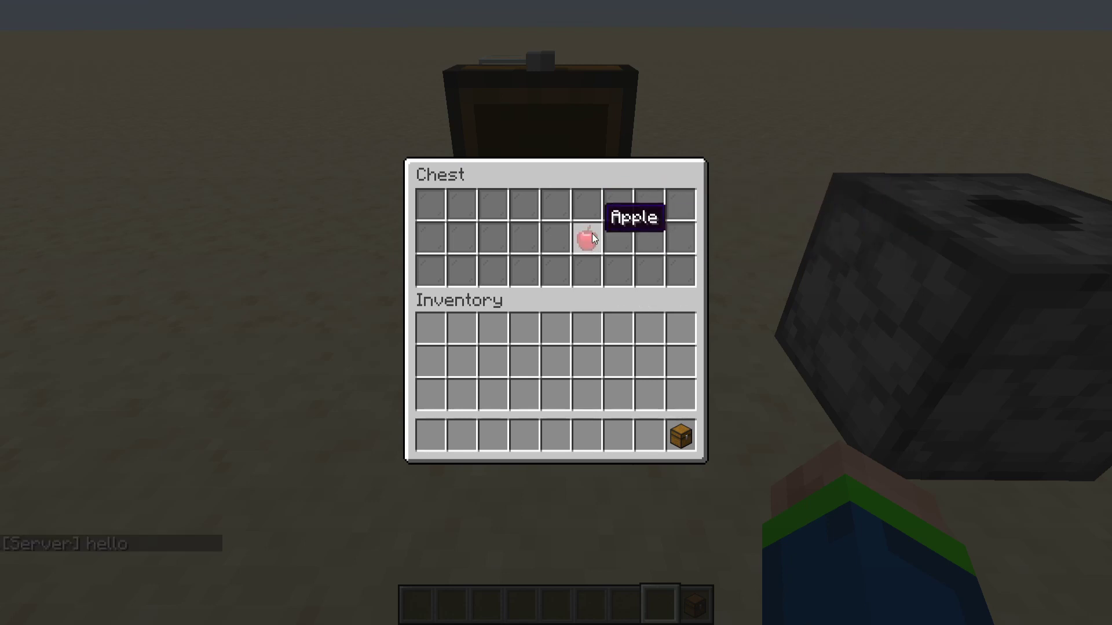
Close the chest menu and open chat to review the hello messages
key(Escape)
key(t)
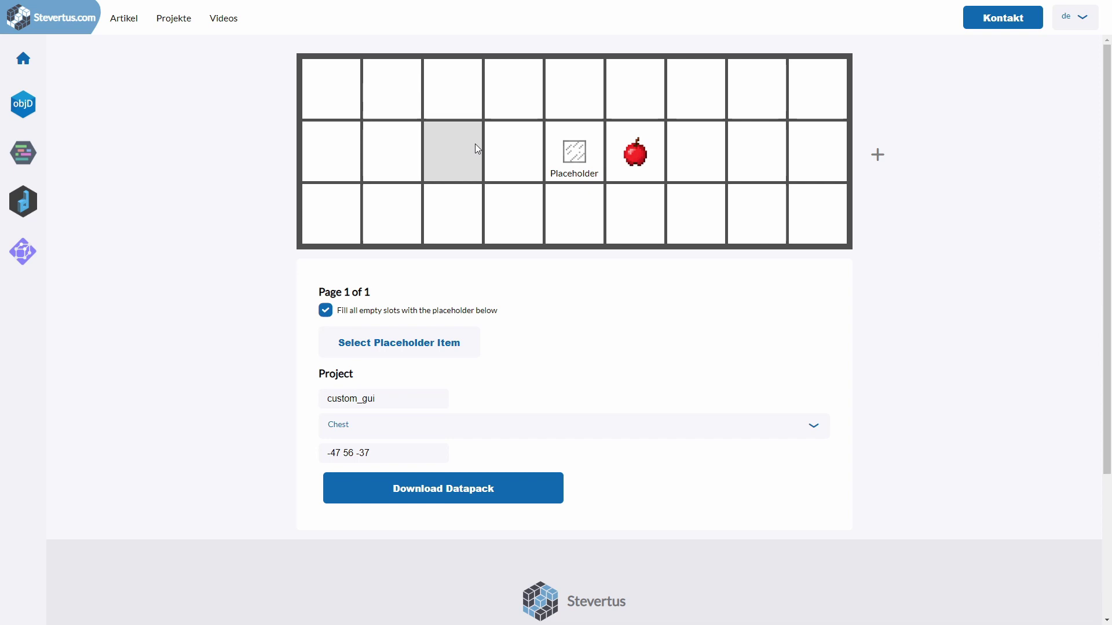
Set the middle row's third slot action to Empty and apply it
click(437, 154)
click(439, 306)
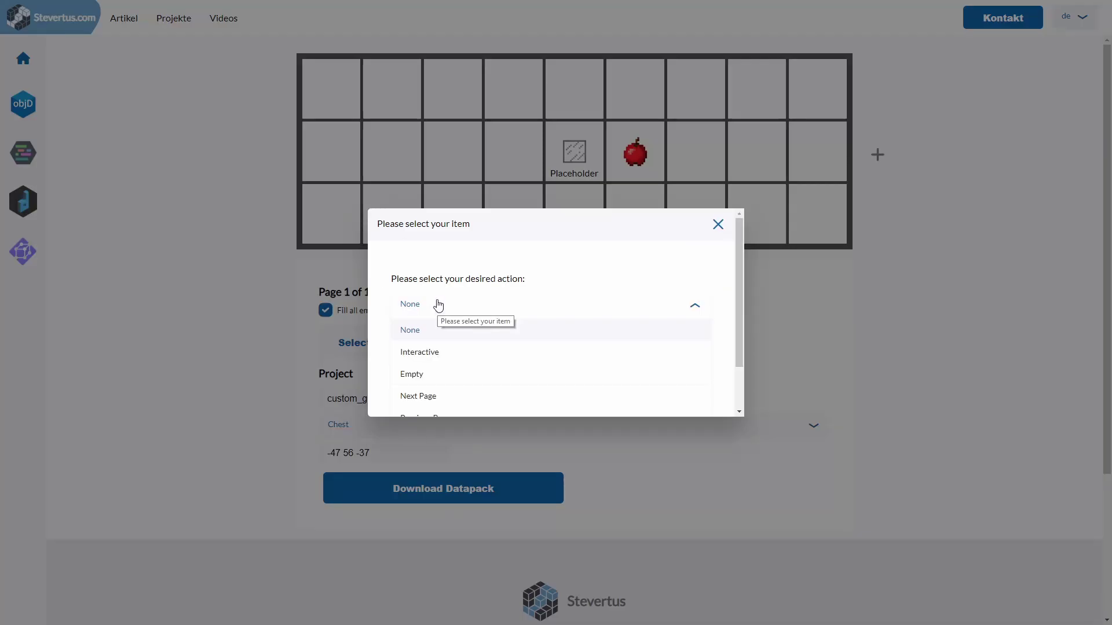
scroll(457, 359, down, 1)
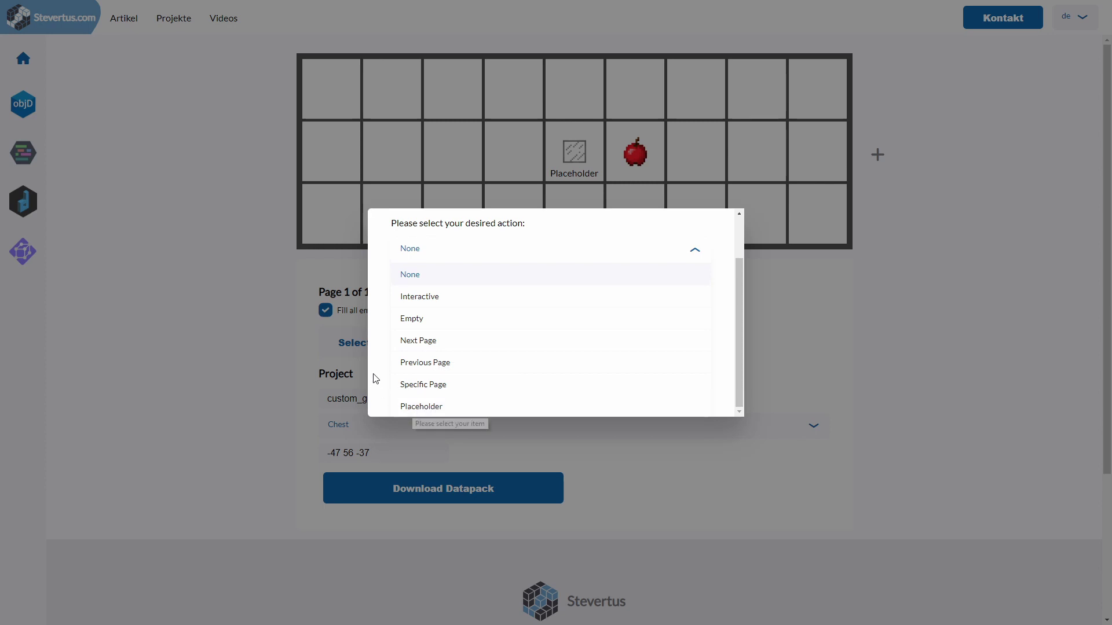
click(436, 327)
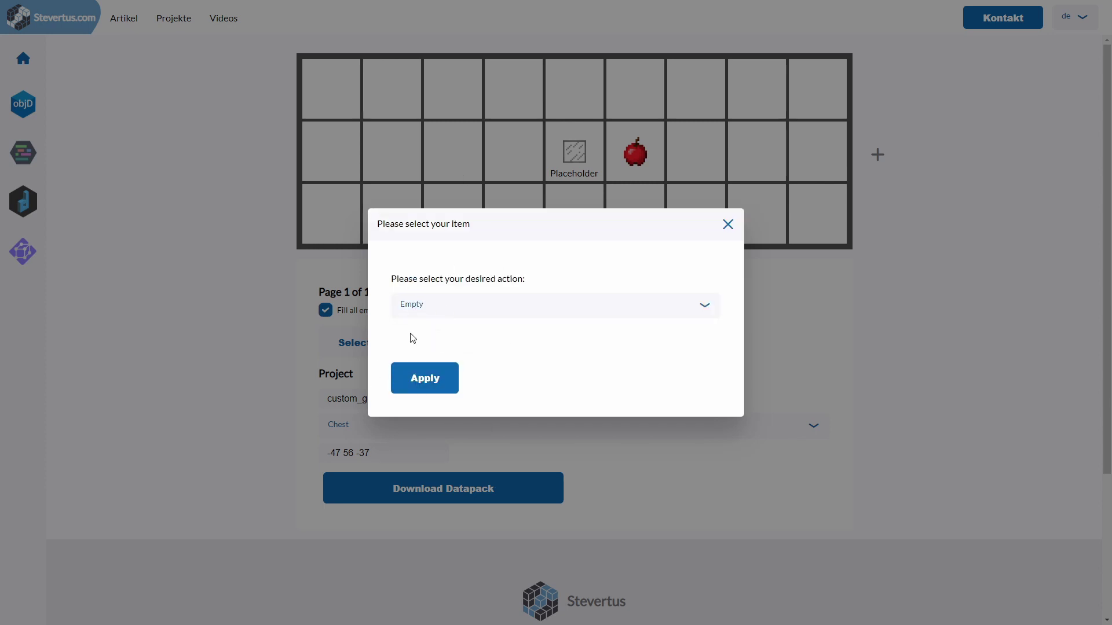
click(423, 377)
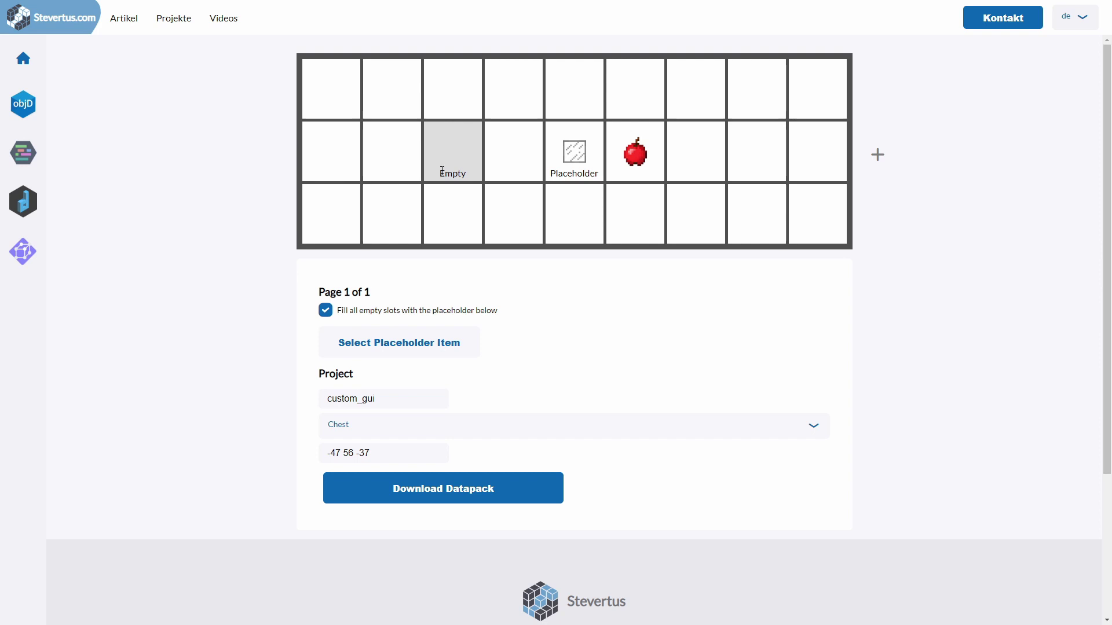
Add a second page to the chest GUI, checking page 1 and returning
click(878, 155)
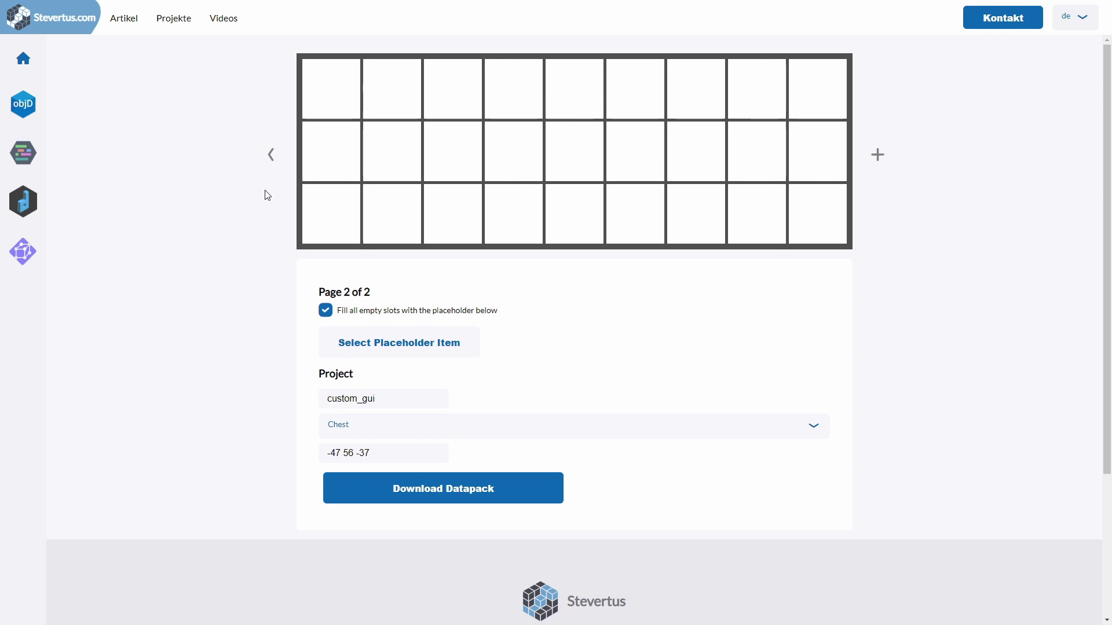
click(272, 157)
click(877, 154)
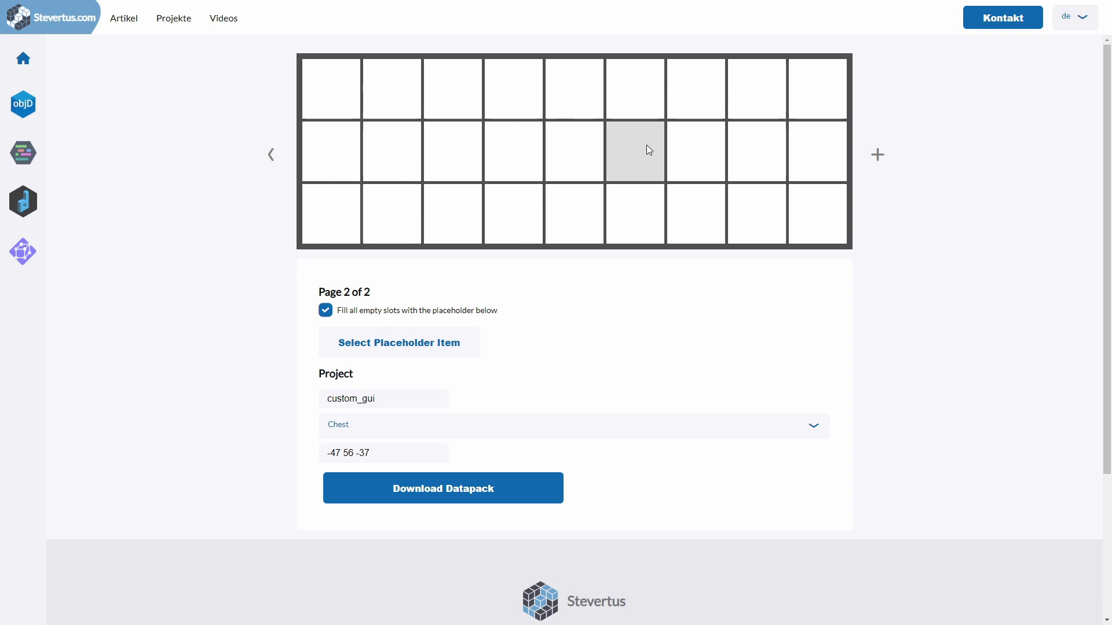
Make a page-2 middle slot an Interactive stone item running 'say pg2'
click(610, 151)
scroll(438, 359, down, 1)
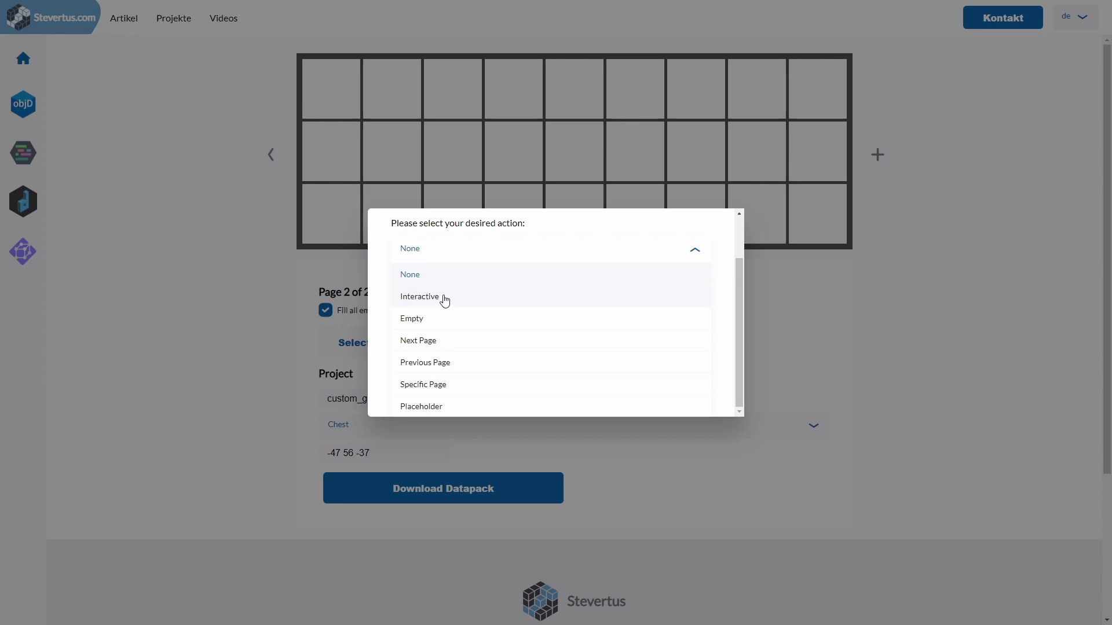
click(445, 298)
click(373, 371)
text(stone)
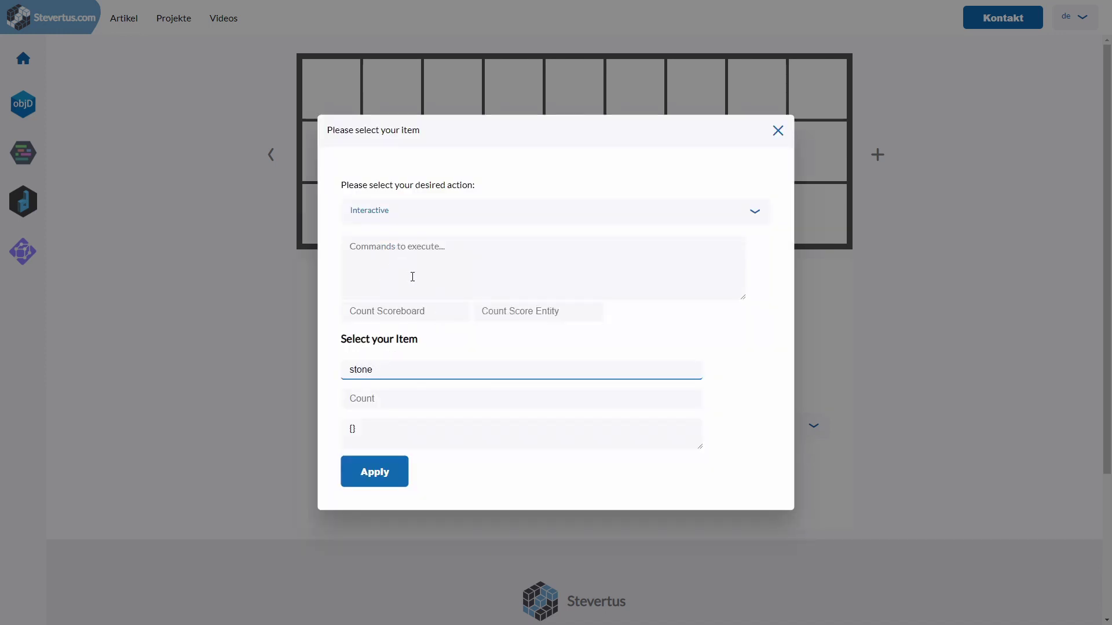
click(412, 277)
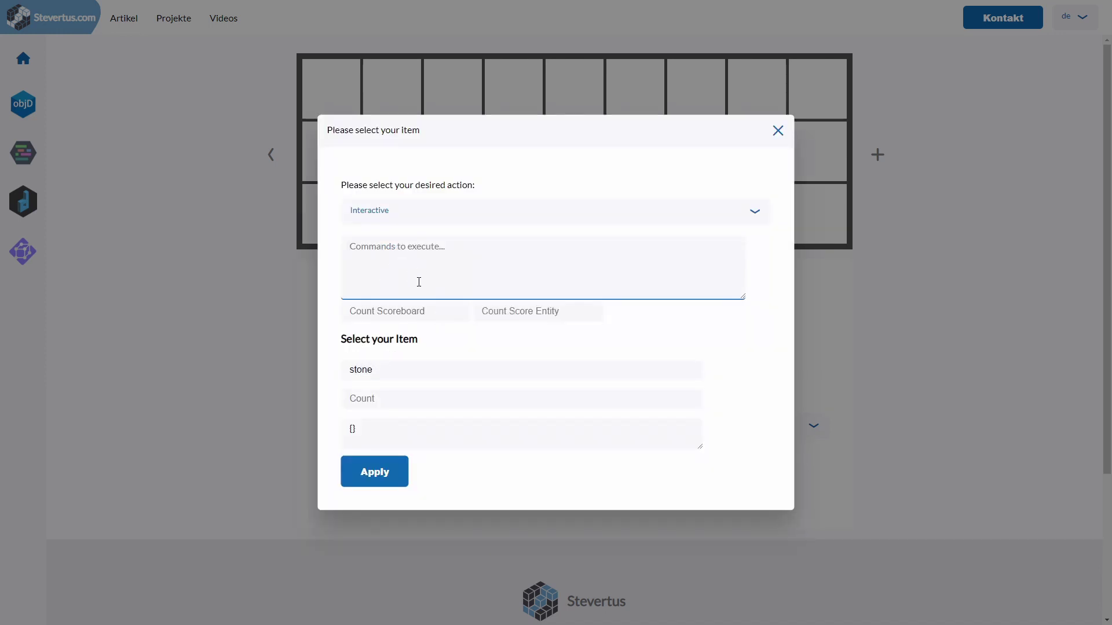
text(say pg2)
click(367, 479)
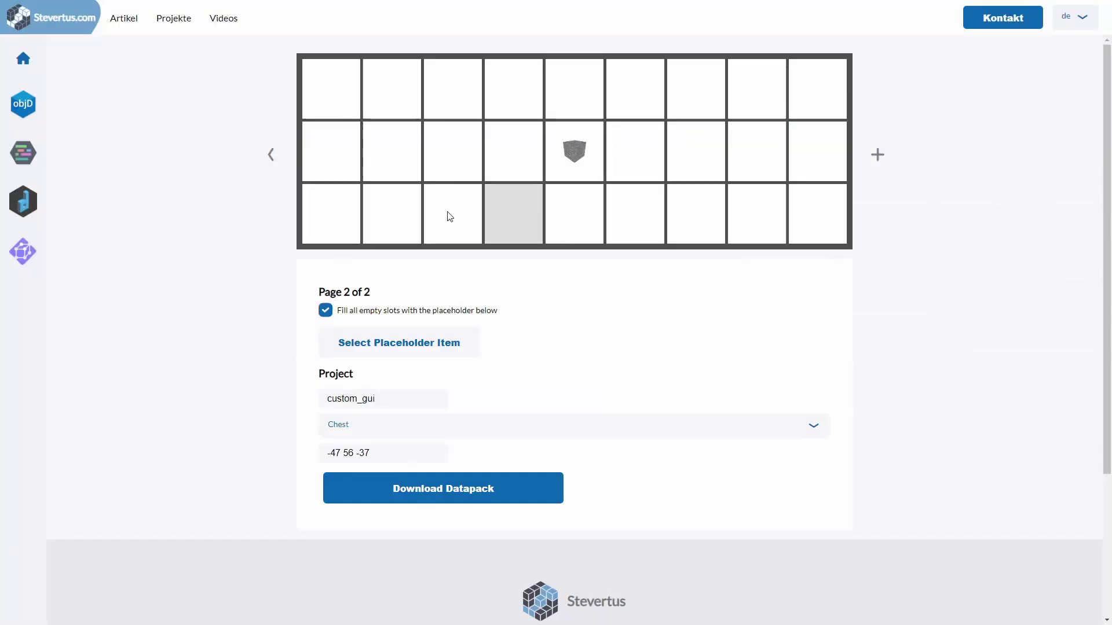
click(270, 155)
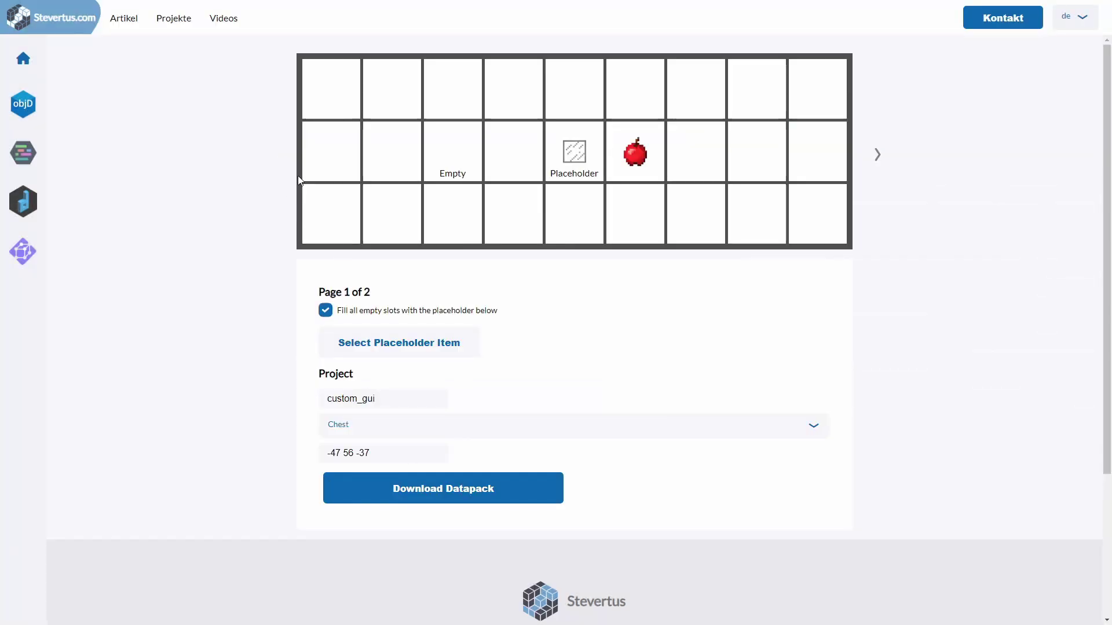
Give page 1's bottom-right slot the Next Page action with item ID arrow
click(875, 154)
click(270, 155)
click(876, 155)
click(875, 155)
click(821, 230)
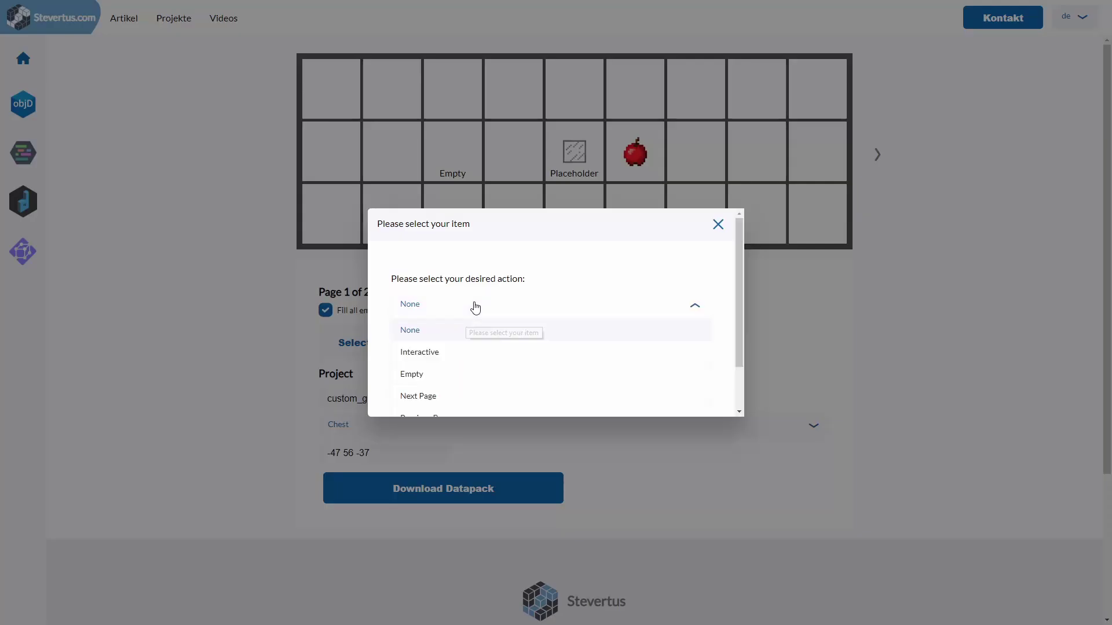
scroll(480, 366, down, 1)
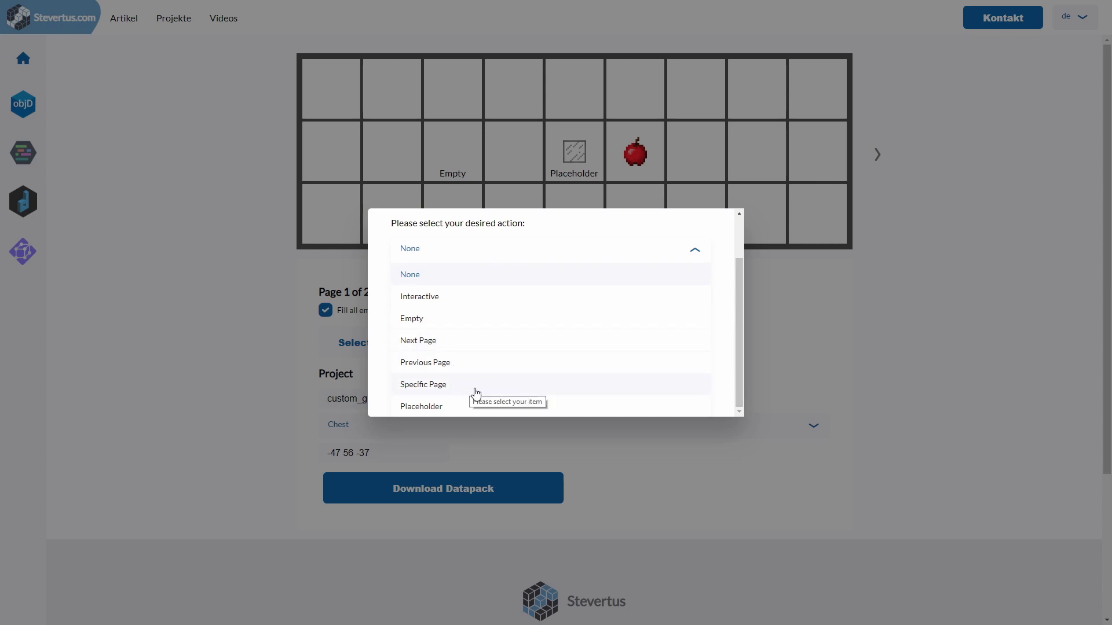
click(444, 344)
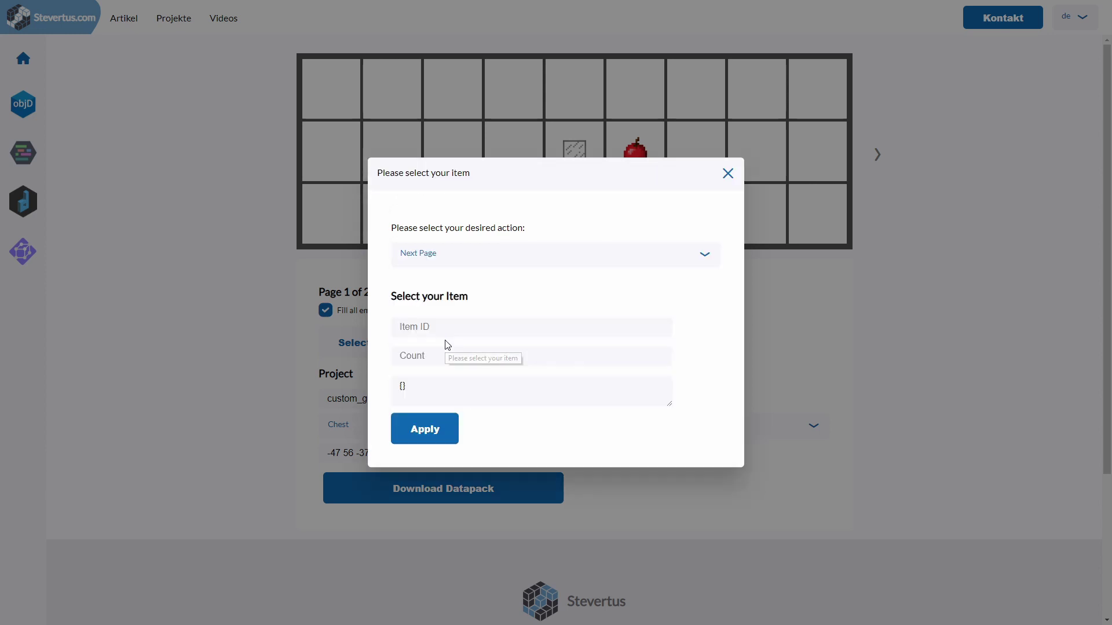
click(438, 327)
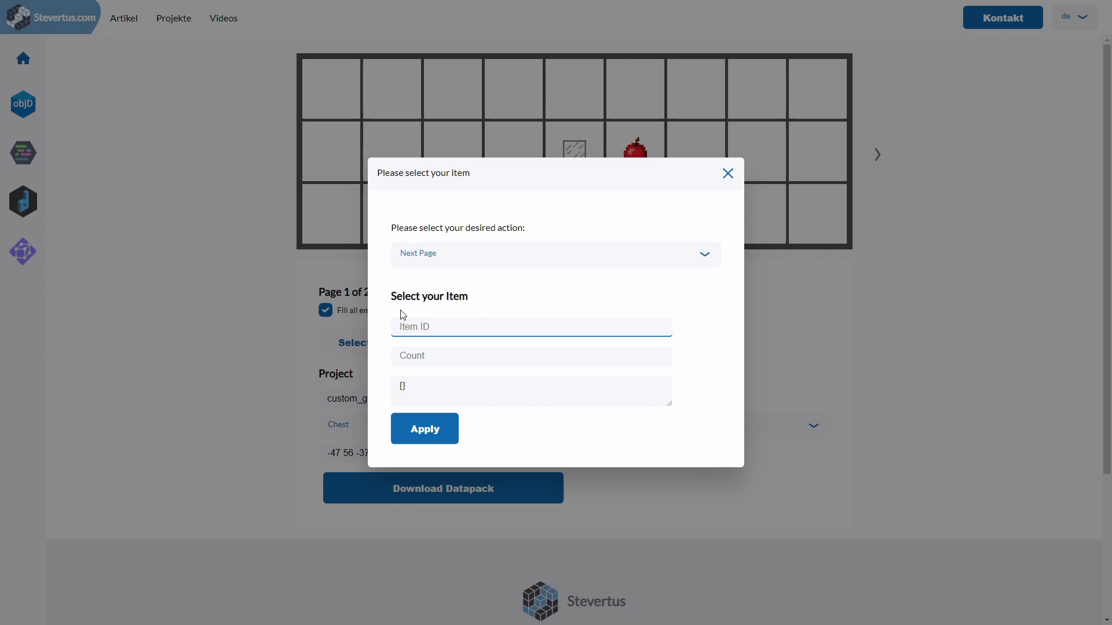
text(arrow)
click(405, 425)
On page 2, set a slot to Specific Page 1 with item ID arrow
click(877, 155)
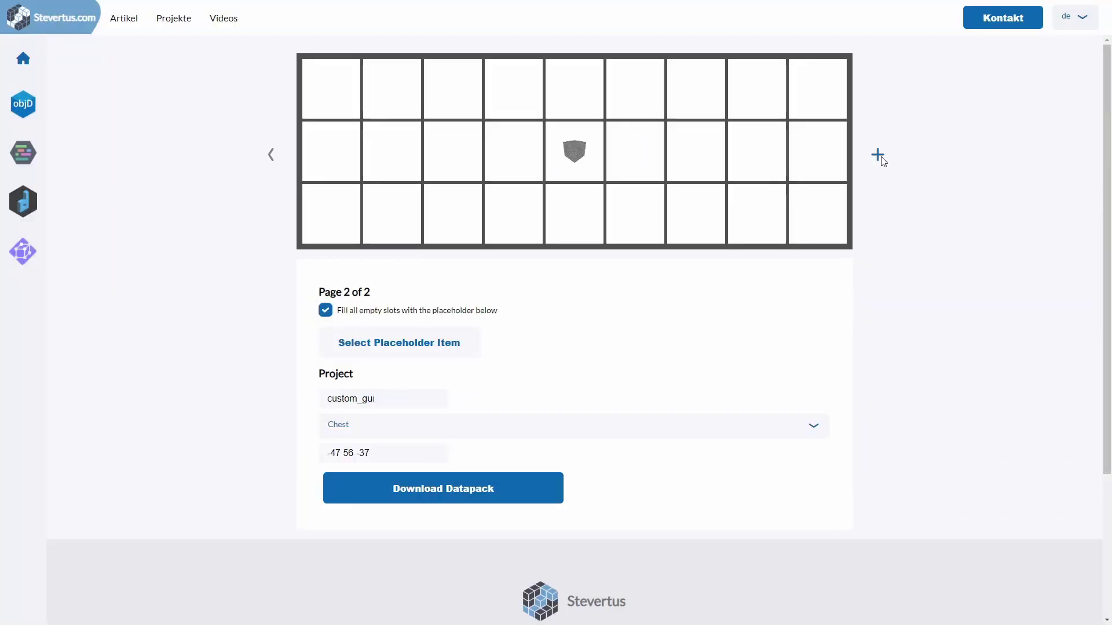
click(817, 213)
click(556, 253)
click(459, 367)
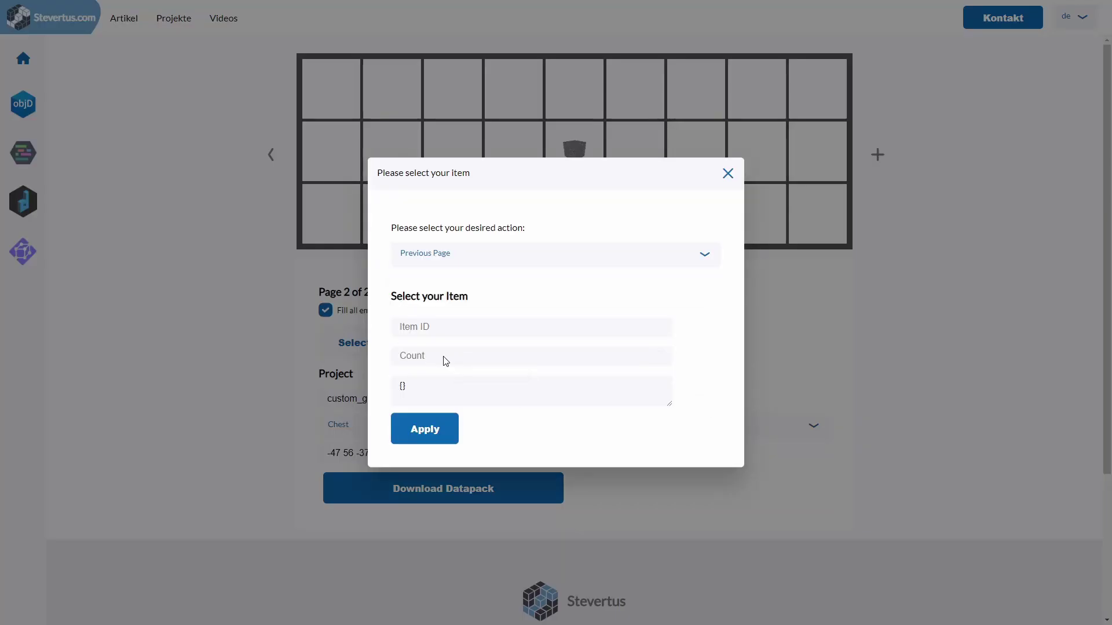
click(471, 262)
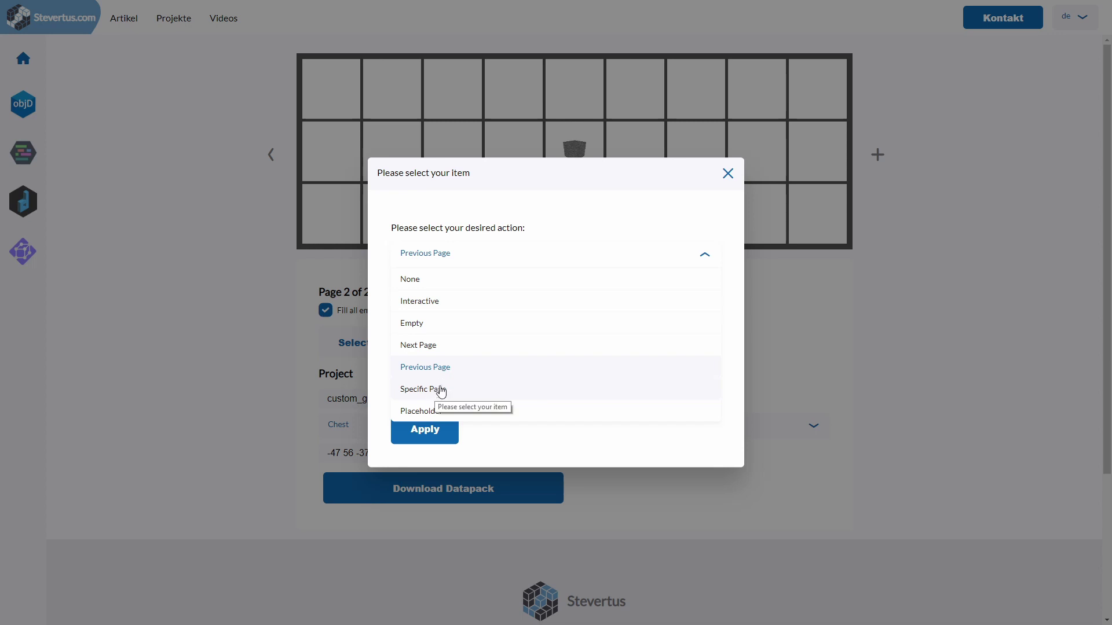
click(441, 393)
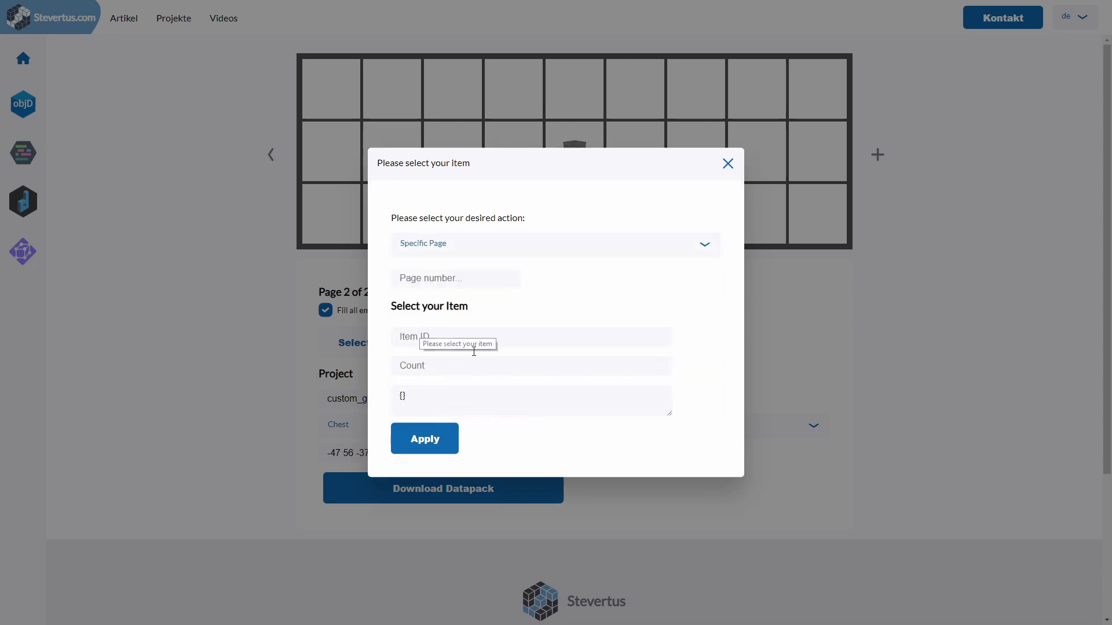
click(476, 285)
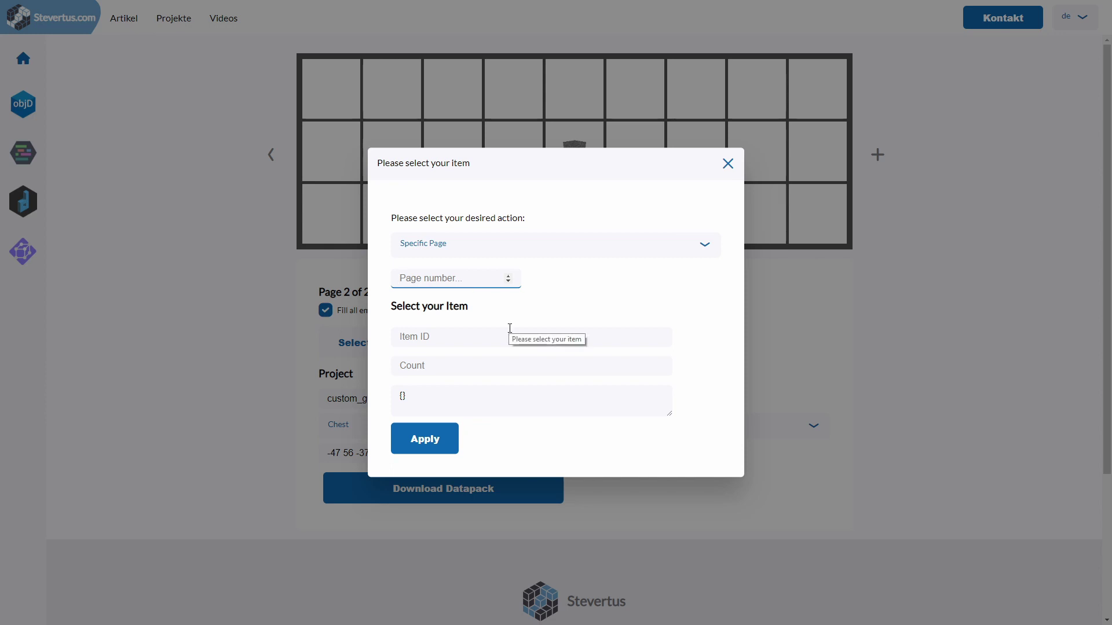
text(1)
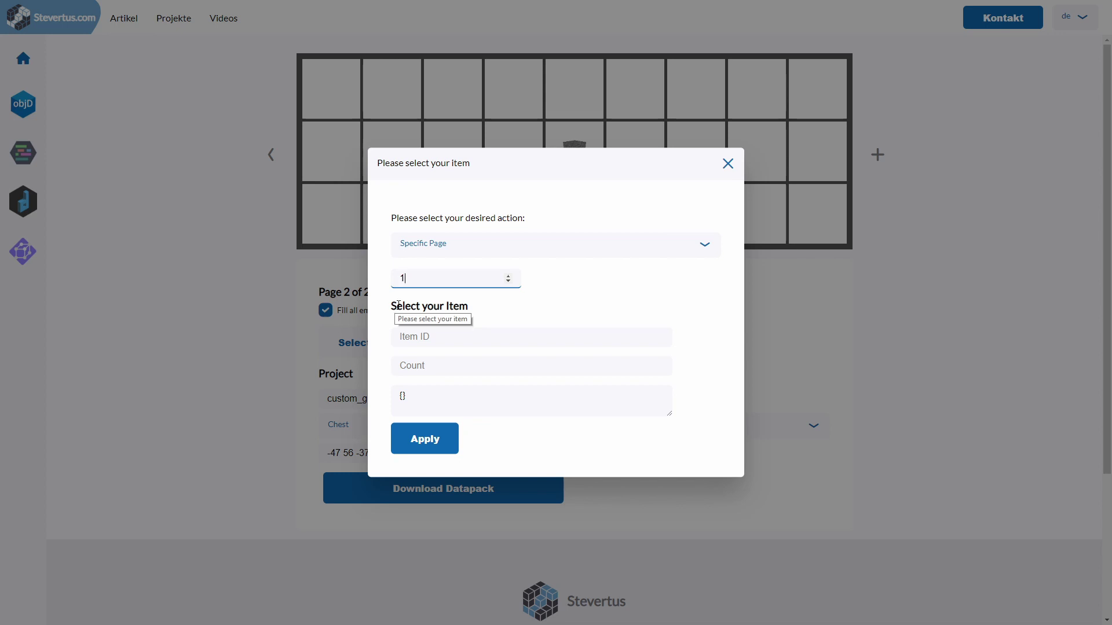
click(437, 336)
text(arrow)
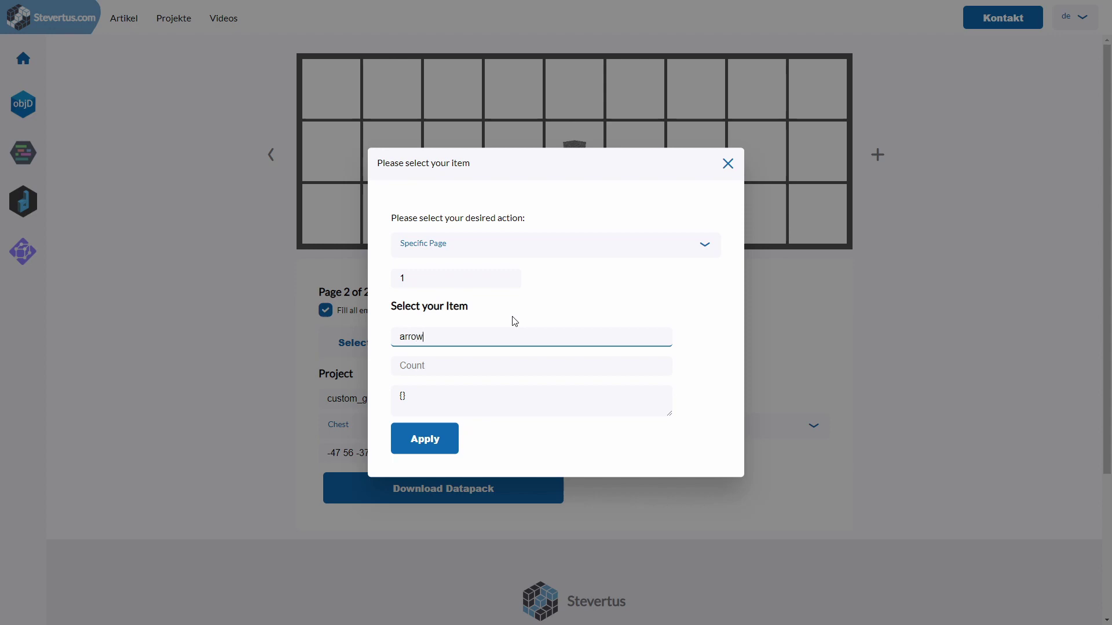
click(452, 443)
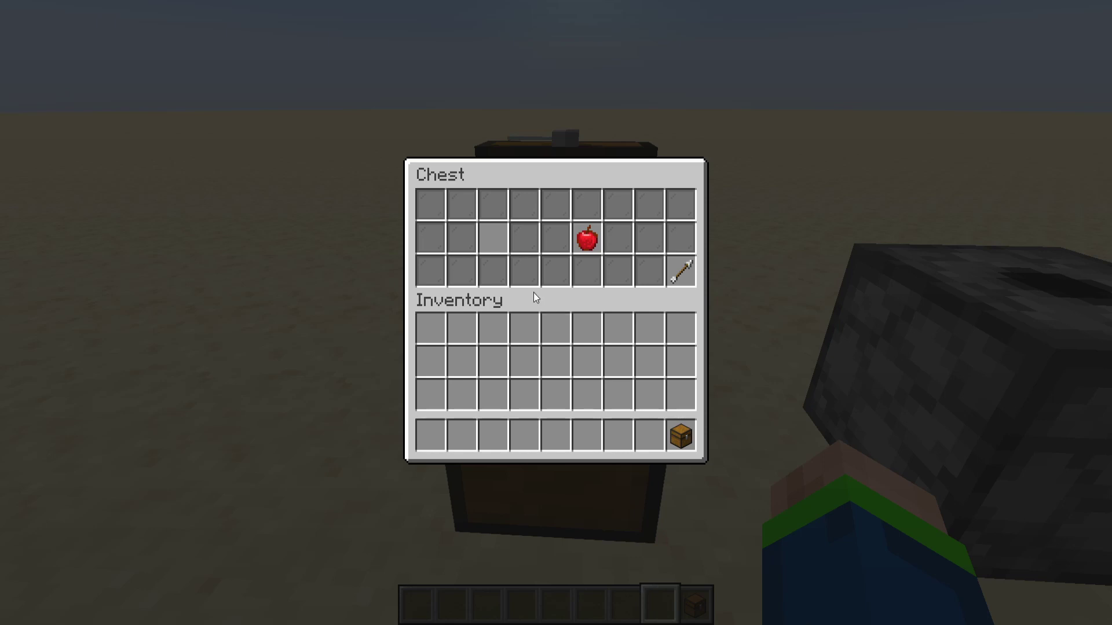
Try placing the hotbar chest into the GUI, take it back, and close the chest
click(681, 435)
click(492, 240)
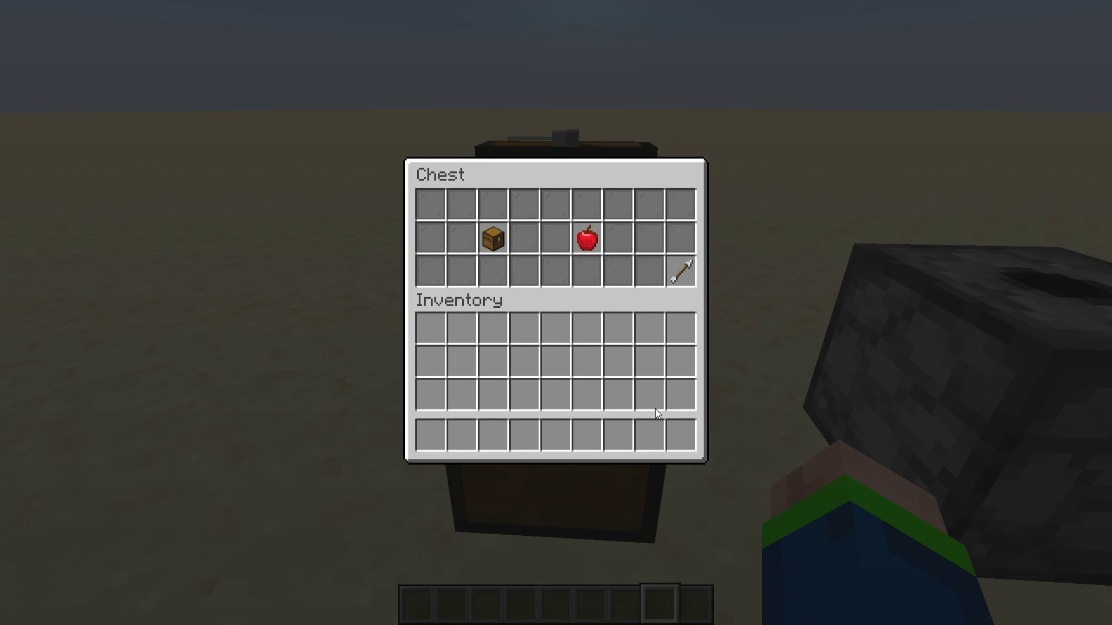
click(493, 240)
click(680, 436)
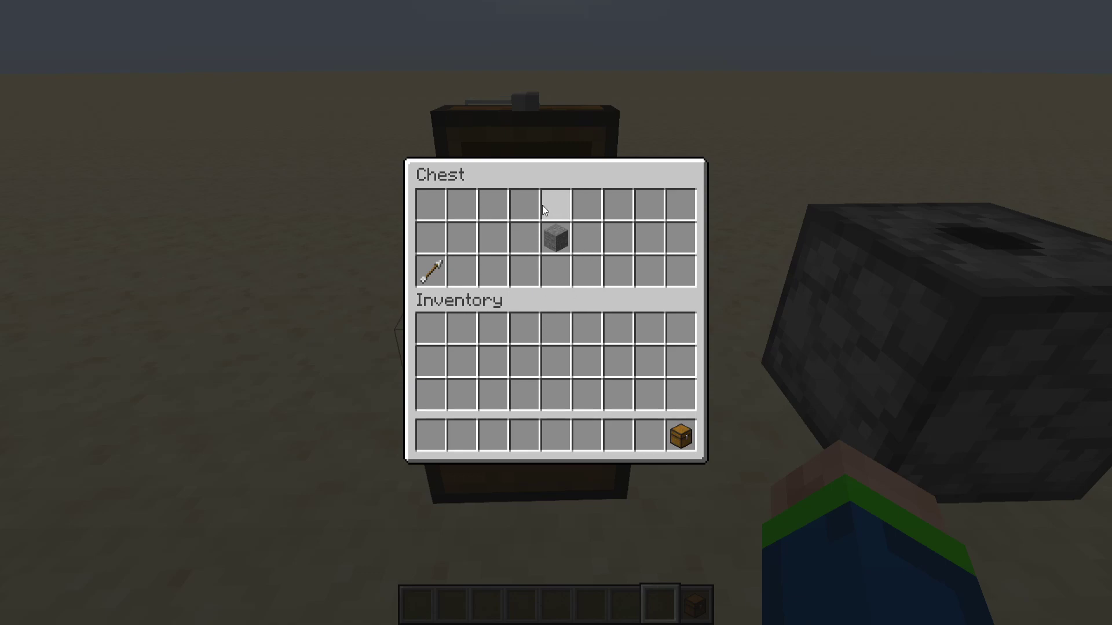
click(547, 234)
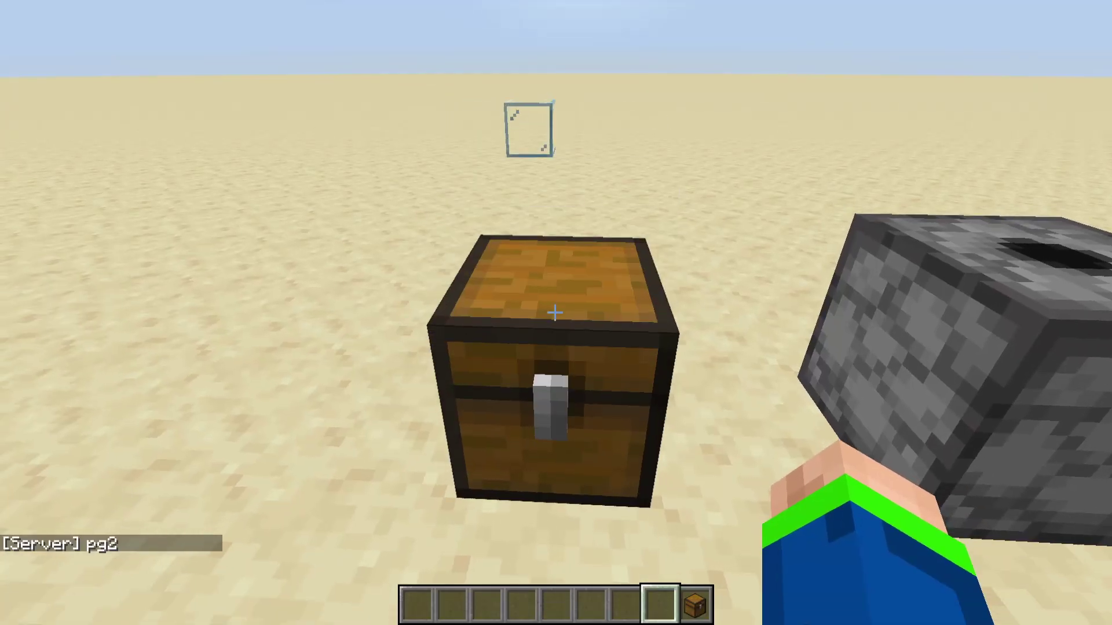
Reopen the chest and use the arrows to flip between page 1 and page 2
right_click(555, 313)
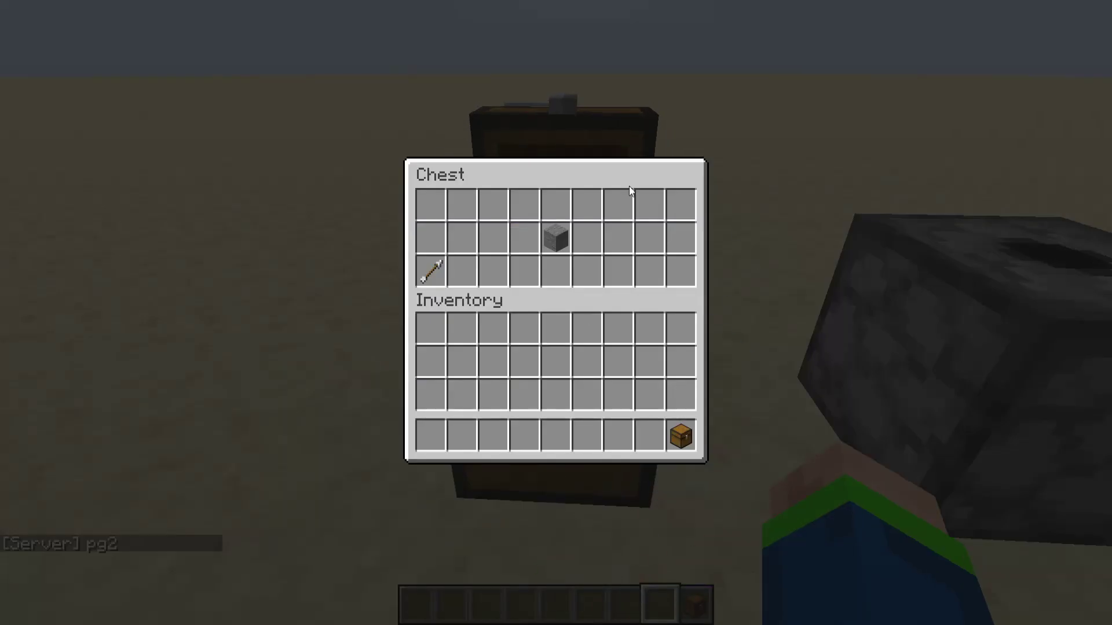
click(429, 276)
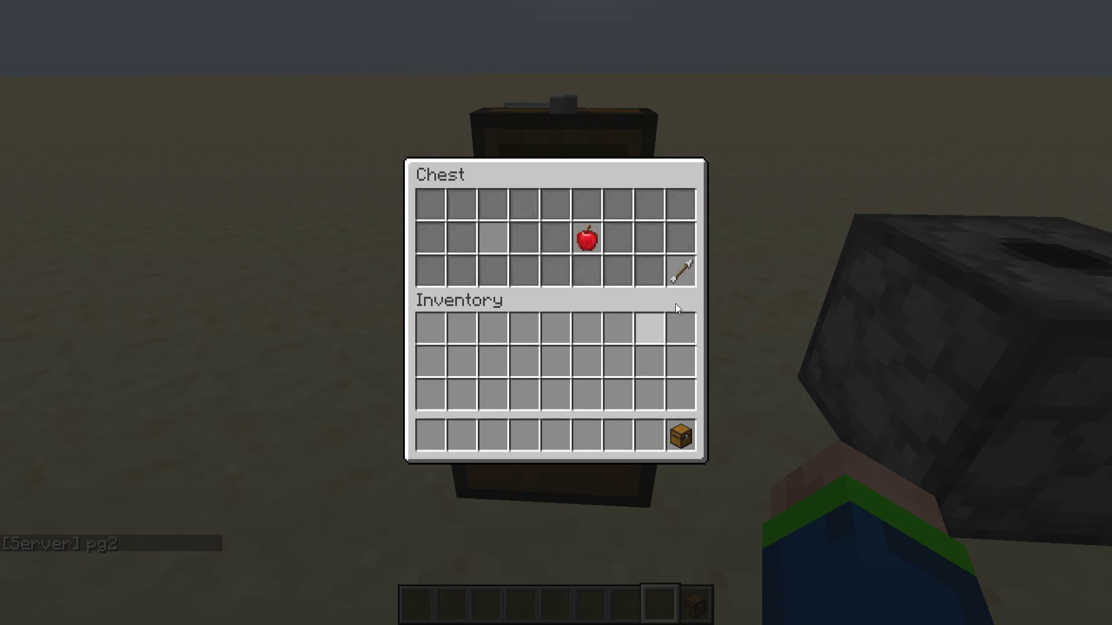
click(686, 271)
click(421, 275)
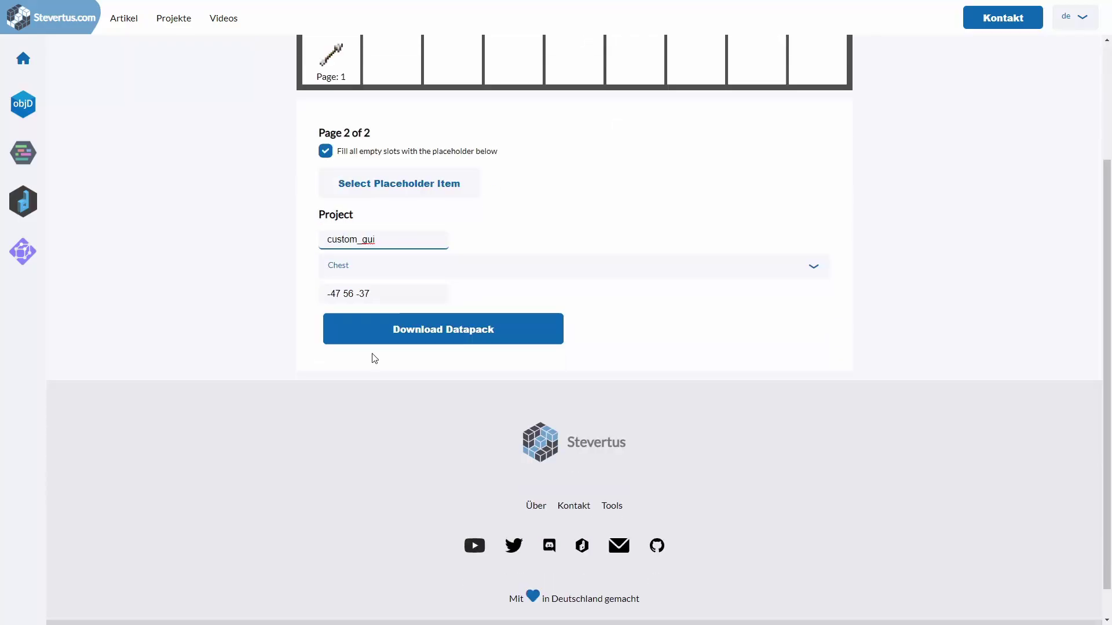
scroll(373, 357, down, 1)
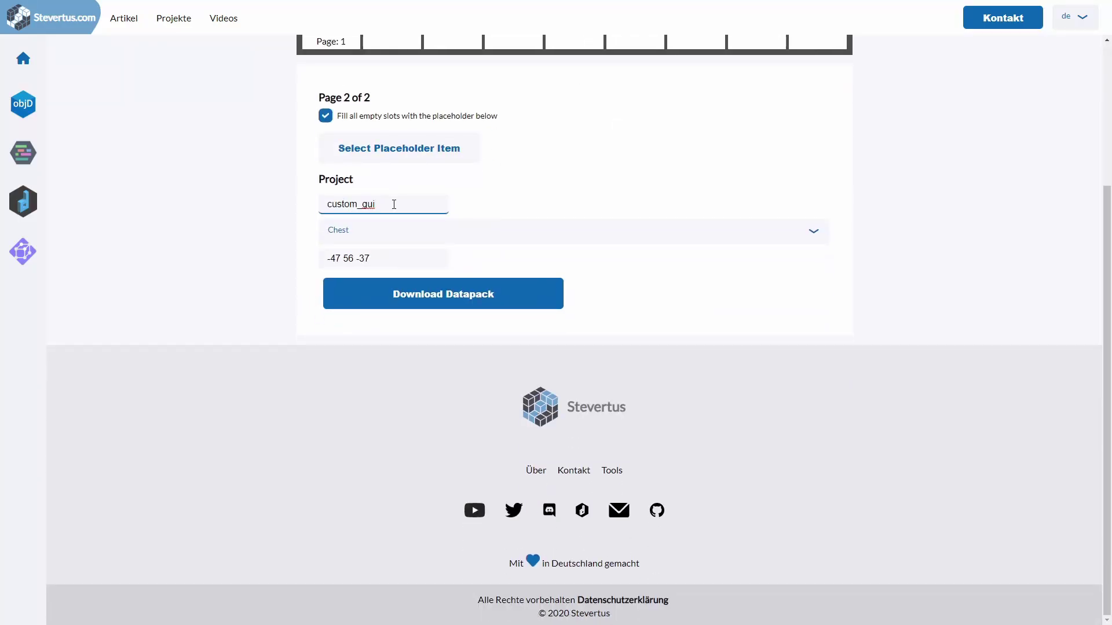
drag(404, 202, 329, 203)
click(376, 202)
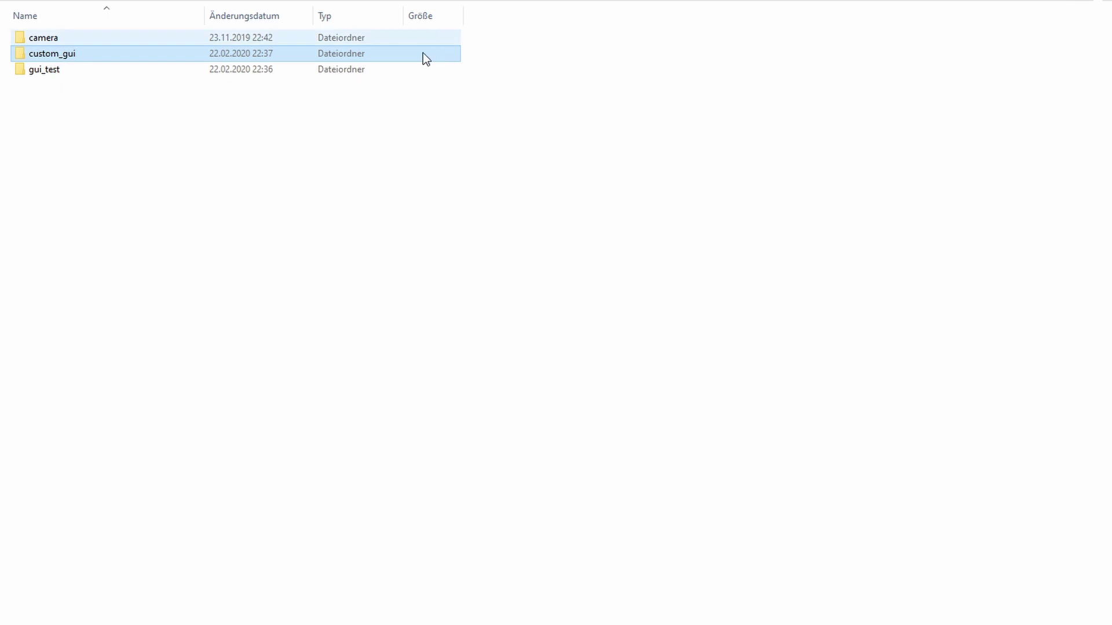
Browse custom_gui's functions folder and open main.mcfunction in the code editor
double_click(334, 57)
double_click(107, 40)
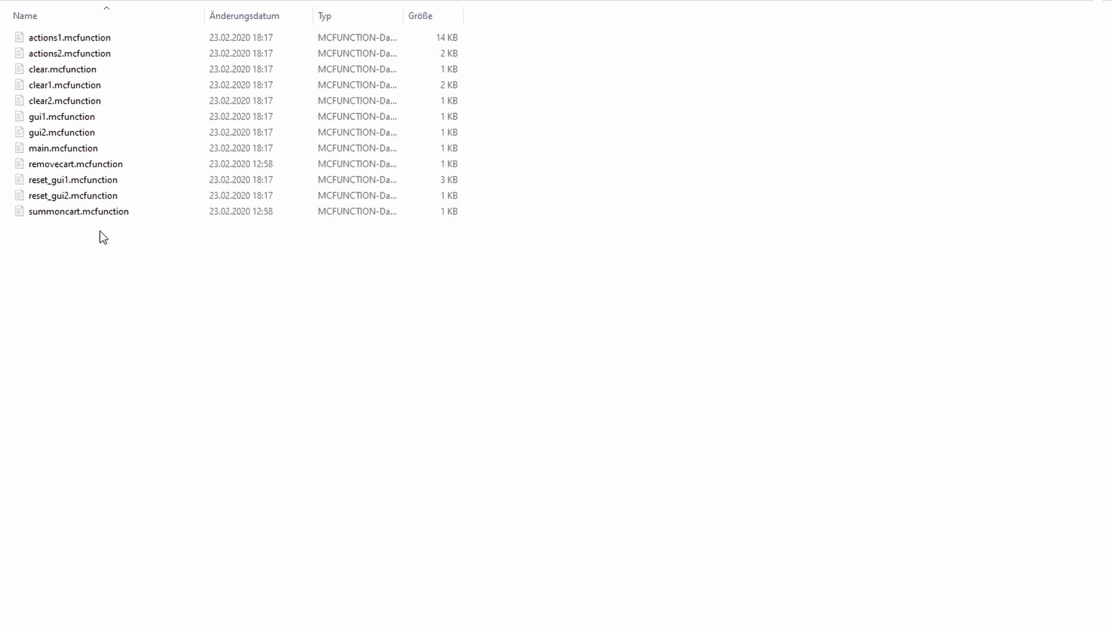
drag(100, 238, 86, 30)
click(187, 272)
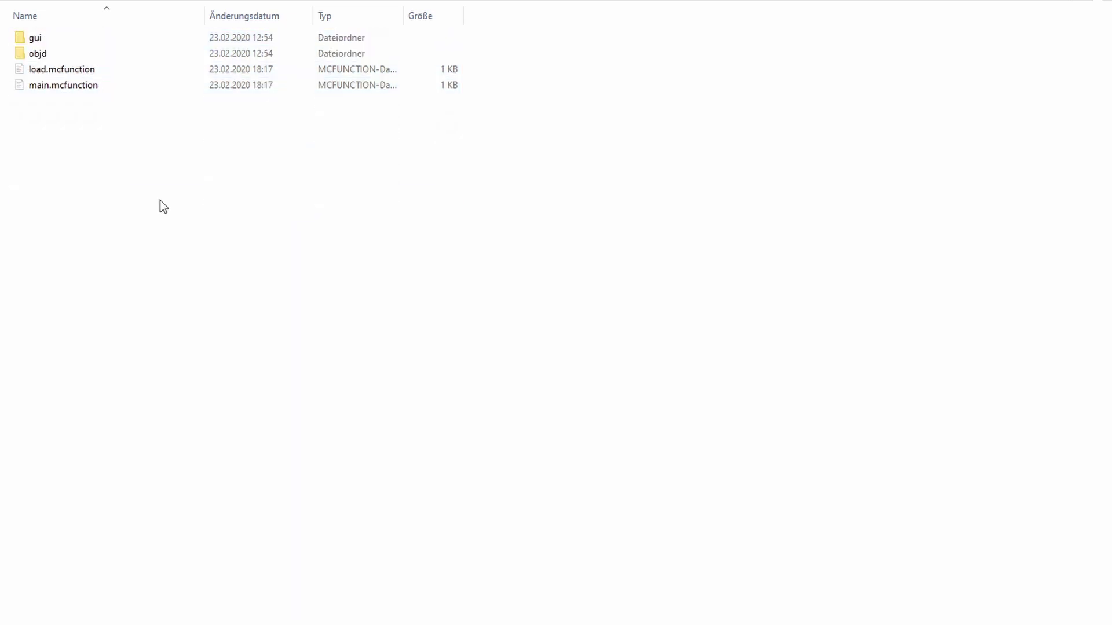
double_click(102, 85)
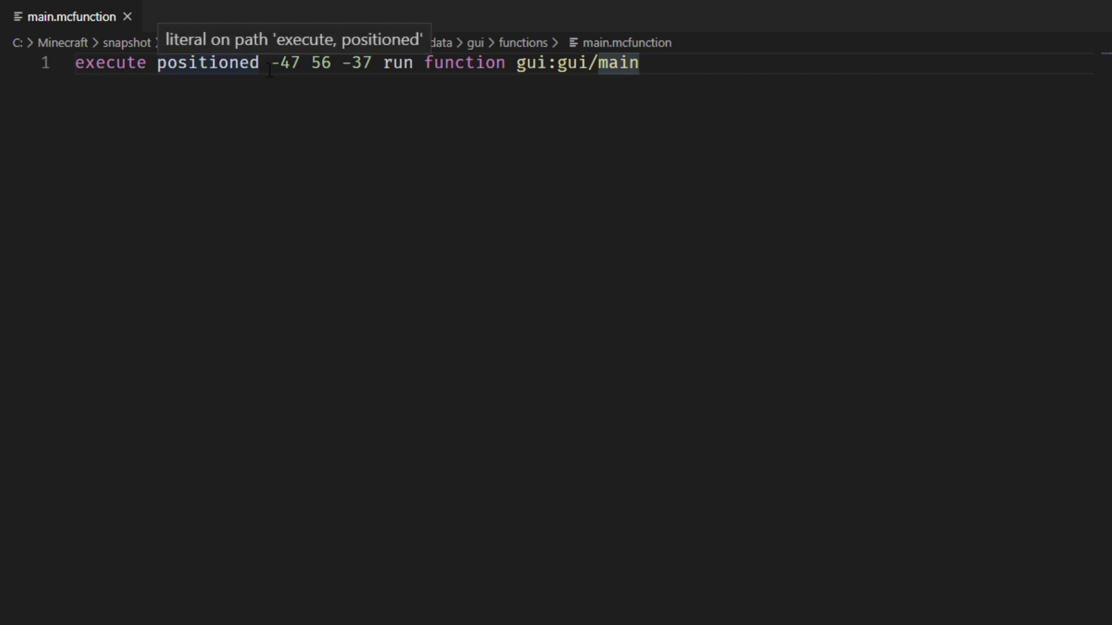
double_click(207, 64)
click(697, 79)
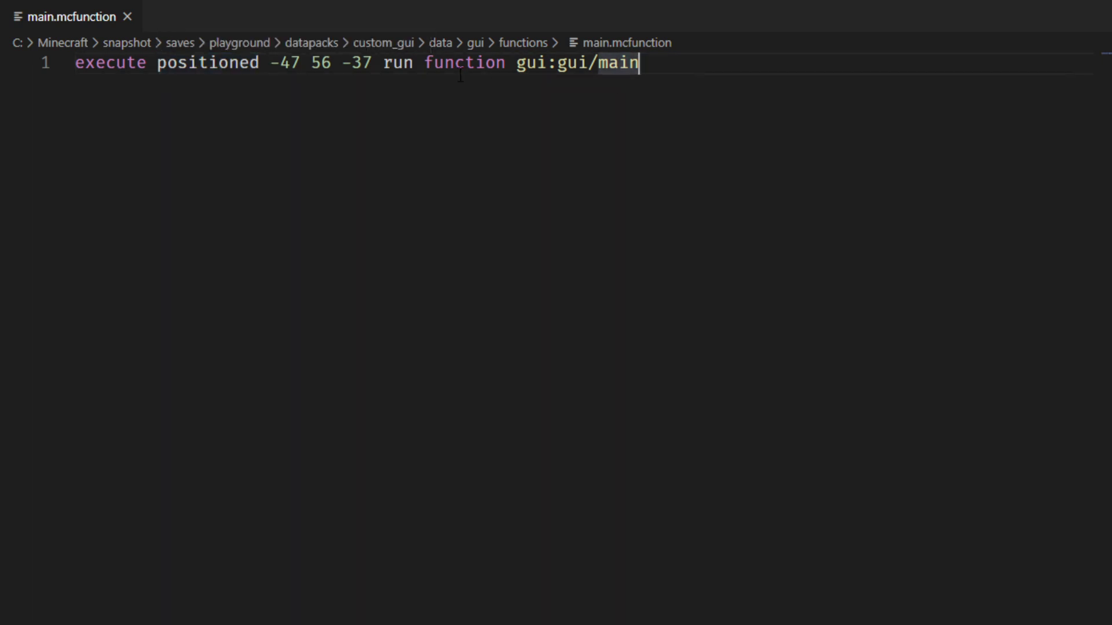
drag(424, 64, 514, 68)
click(463, 77)
click(514, 69)
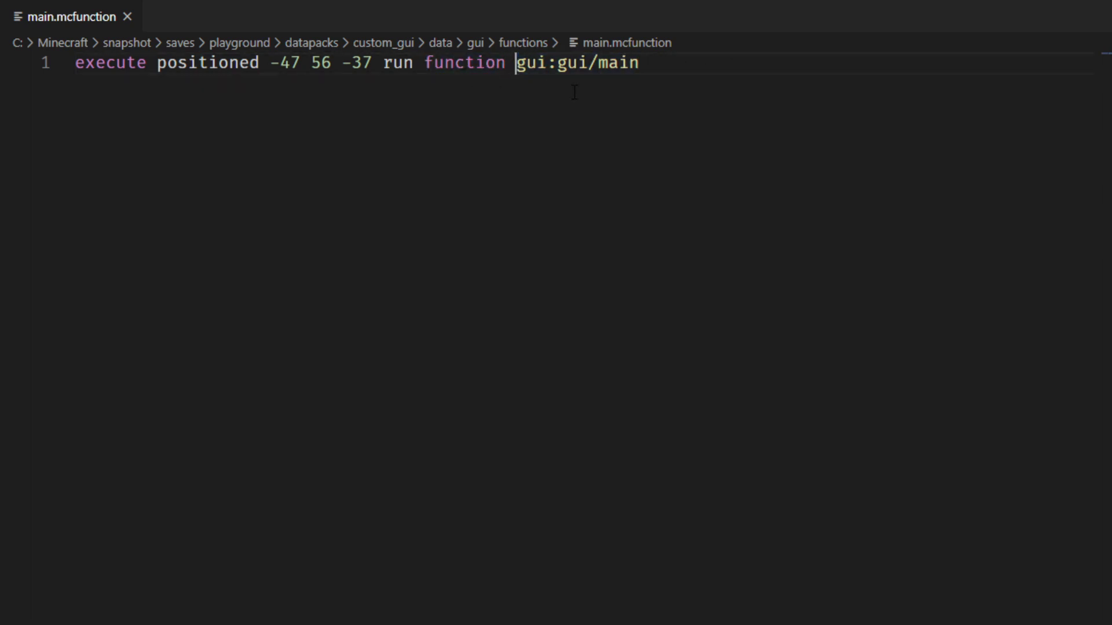
click(676, 90)
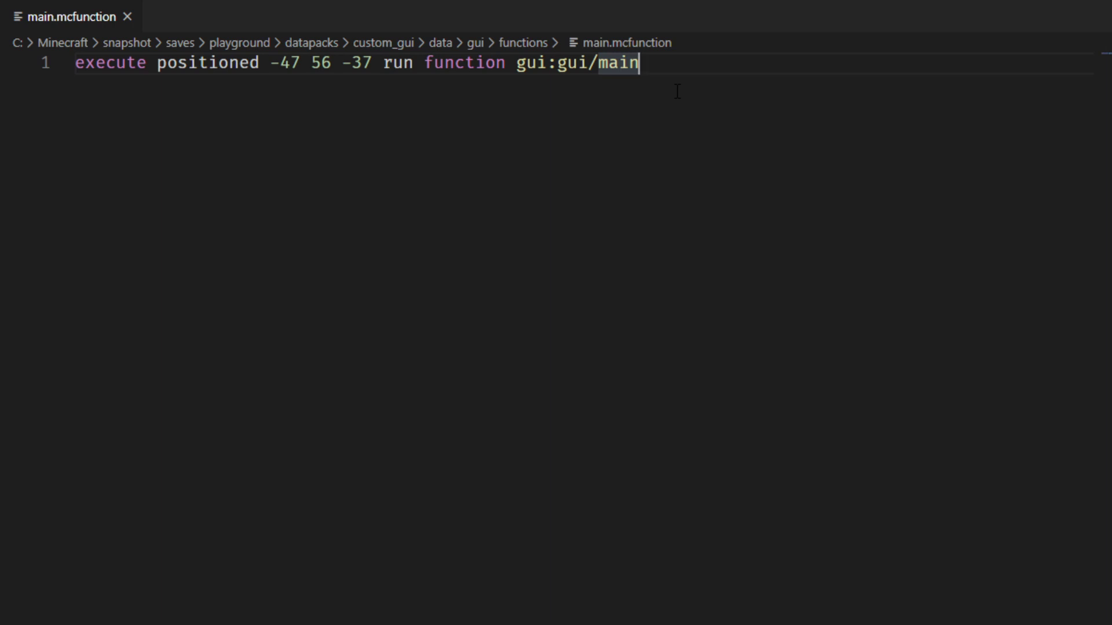
drag(677, 91, 517, 67)
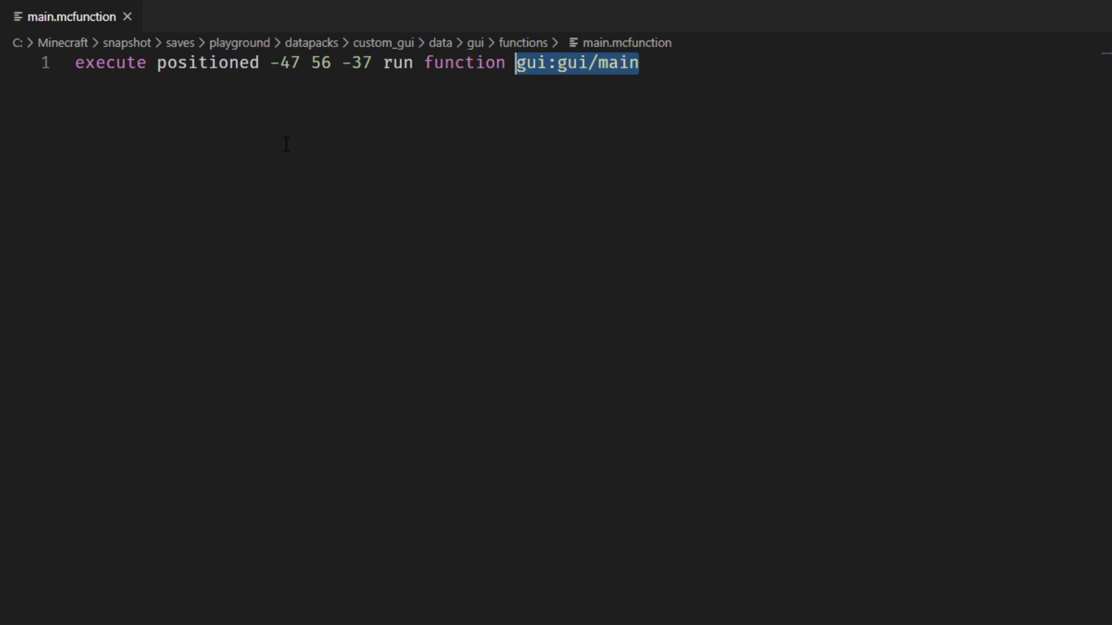
drag(270, 68, 372, 67)
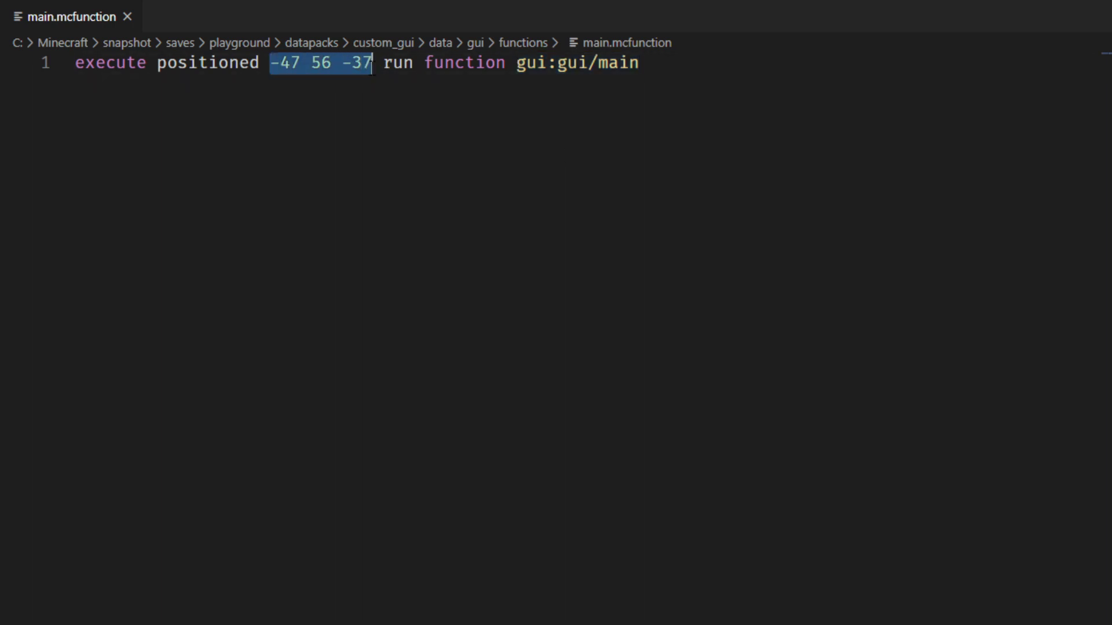